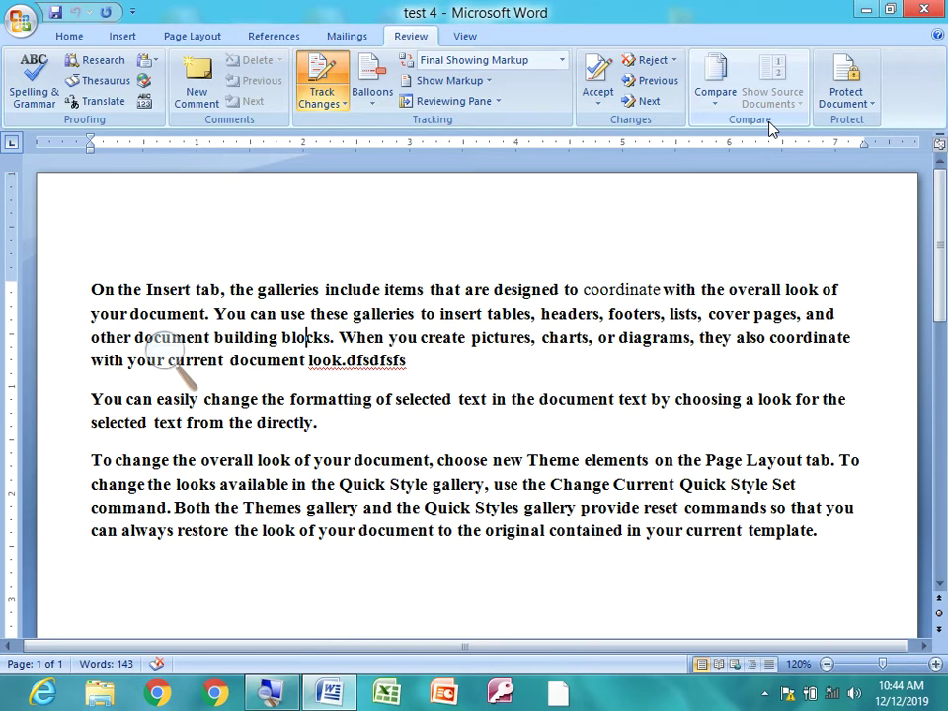
Close test 4 and answer No to saving its changes.
key(alt+F4)
key(Return)
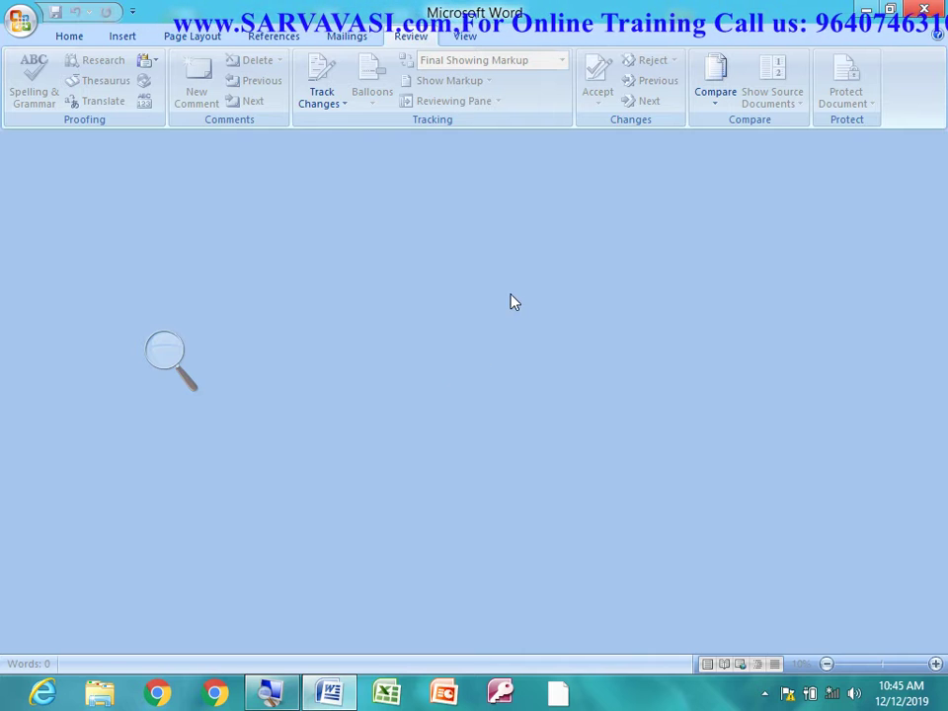
Start a document comparison and choose Wishes2020 from the Desktop as the original.
click(719, 91)
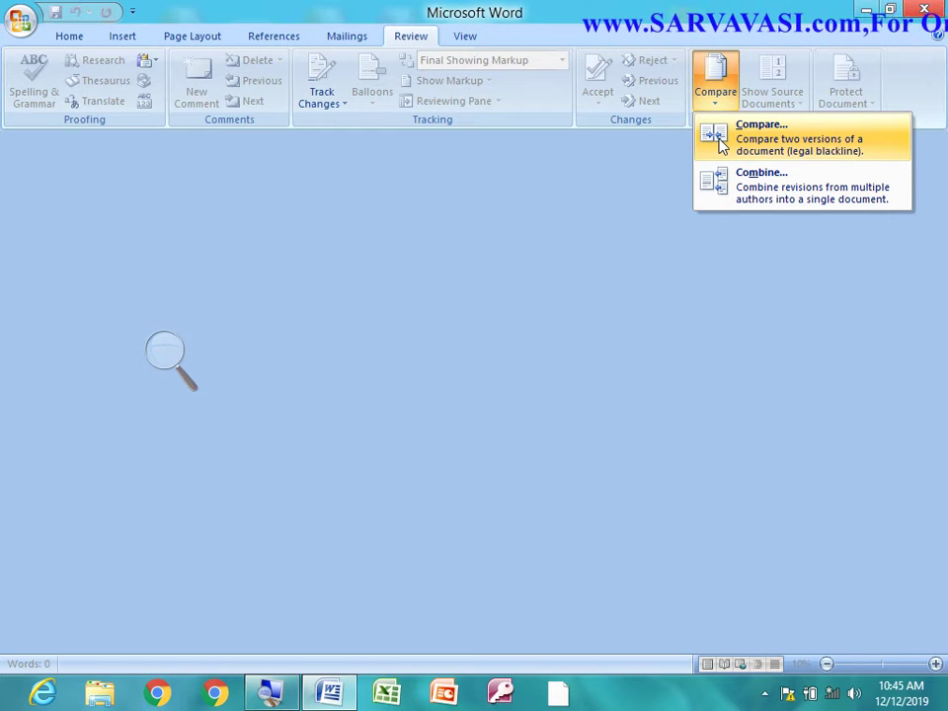
click(785, 143)
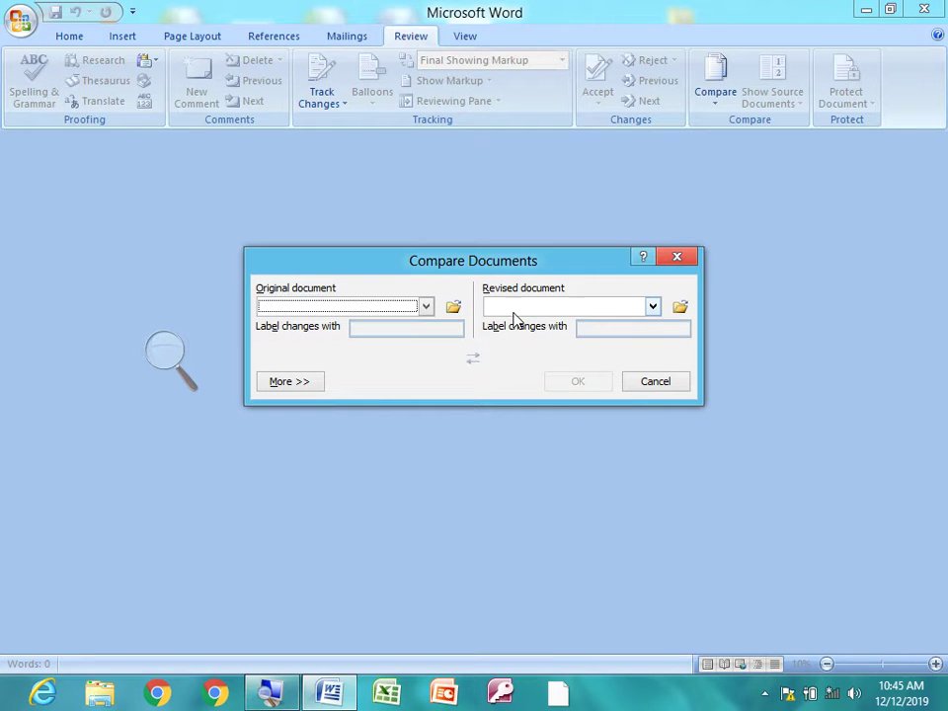
click(427, 307)
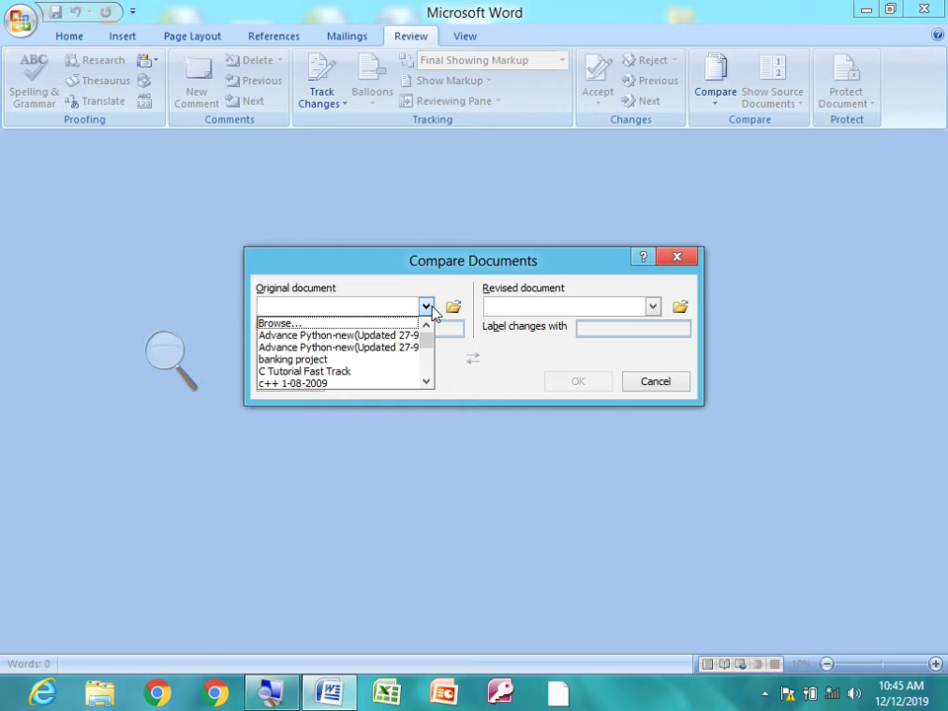
click(453, 308)
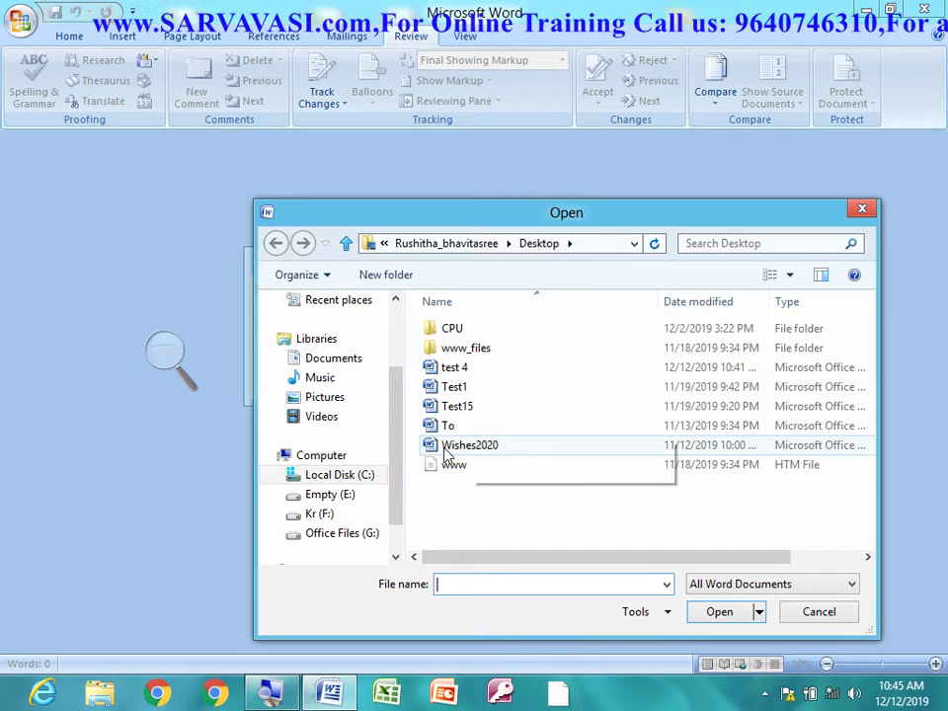
click(480, 450)
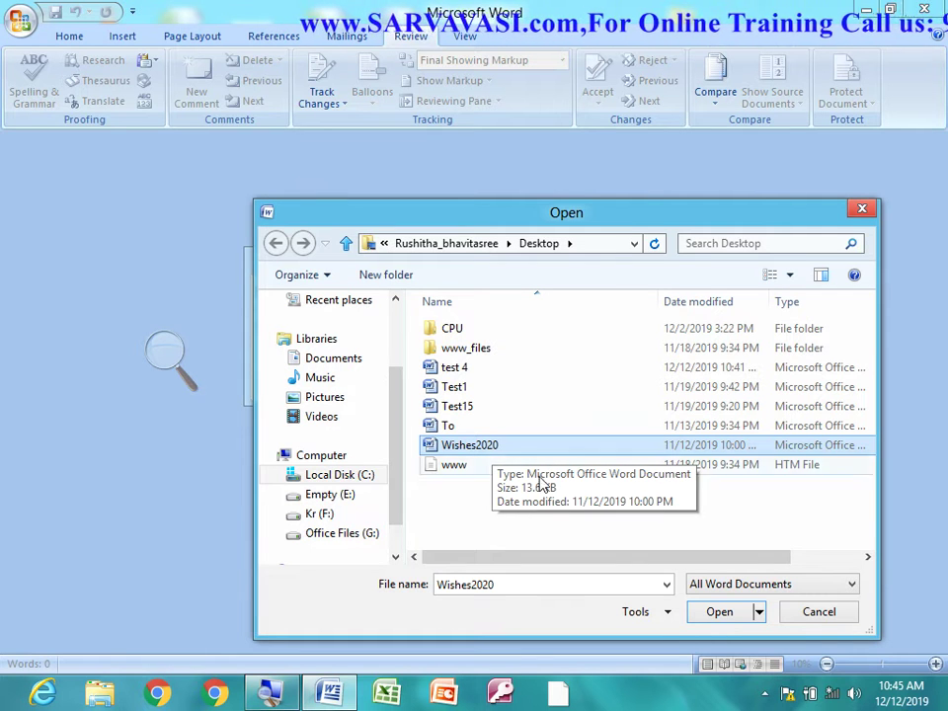
click(718, 614)
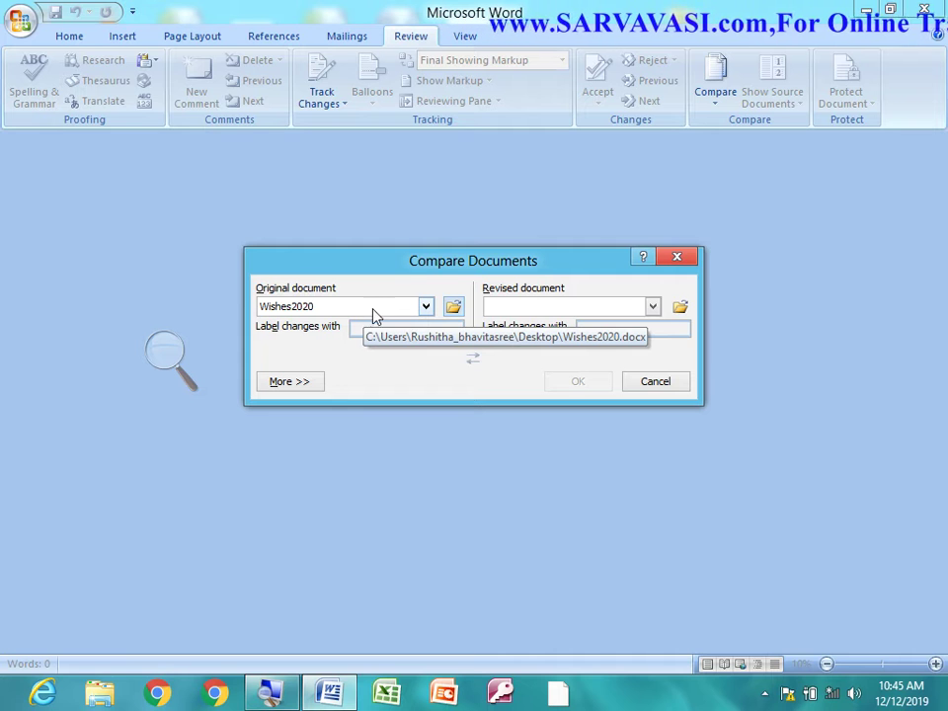
Choose test2 from the E: drive as the revised document.
click(682, 307)
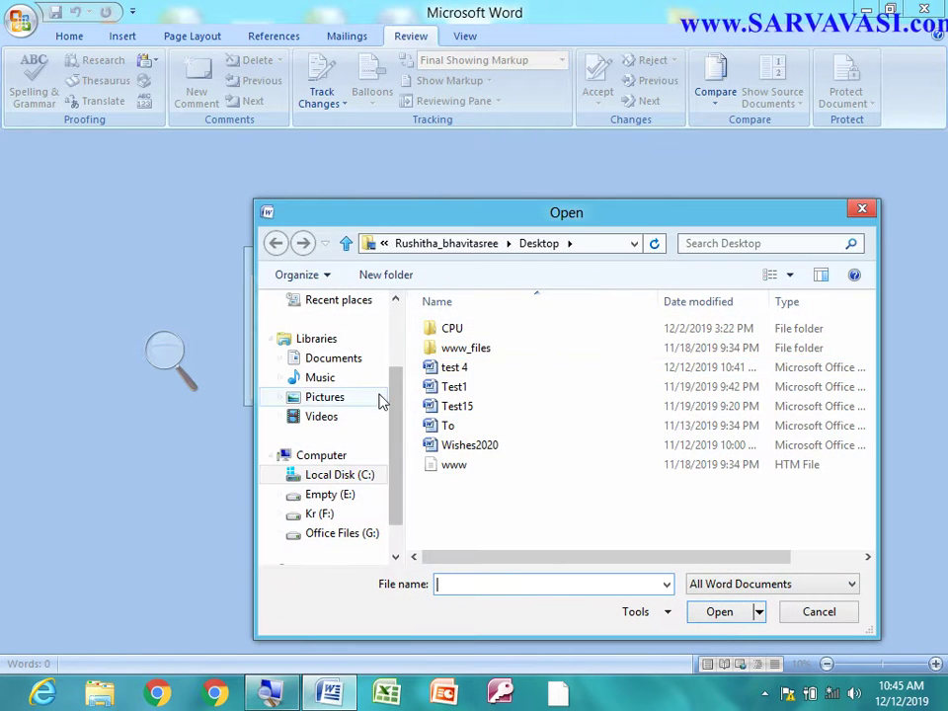
click(341, 495)
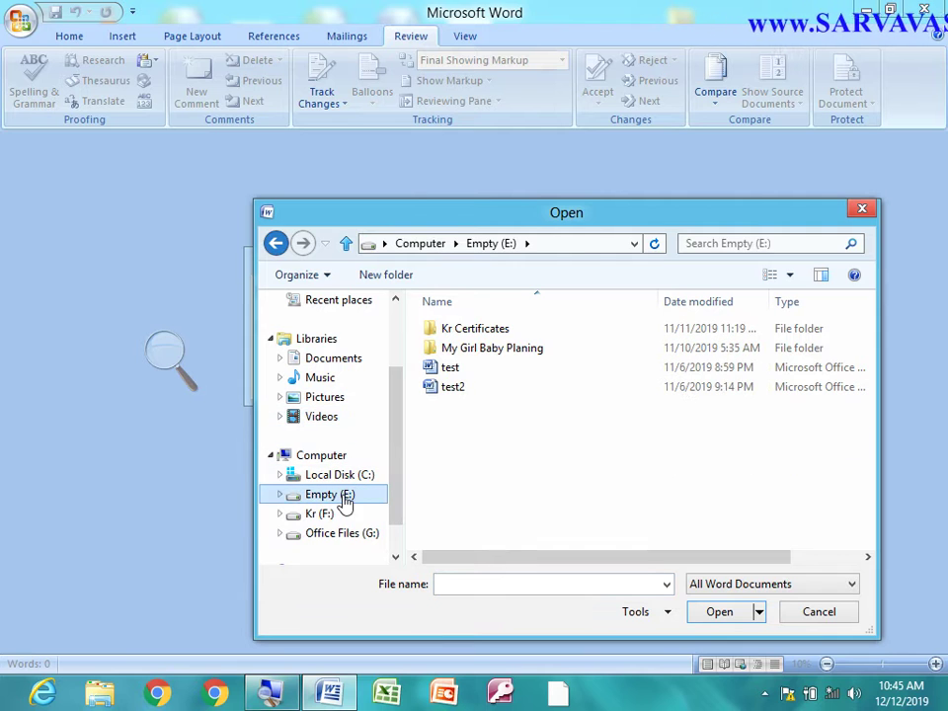
click(459, 388)
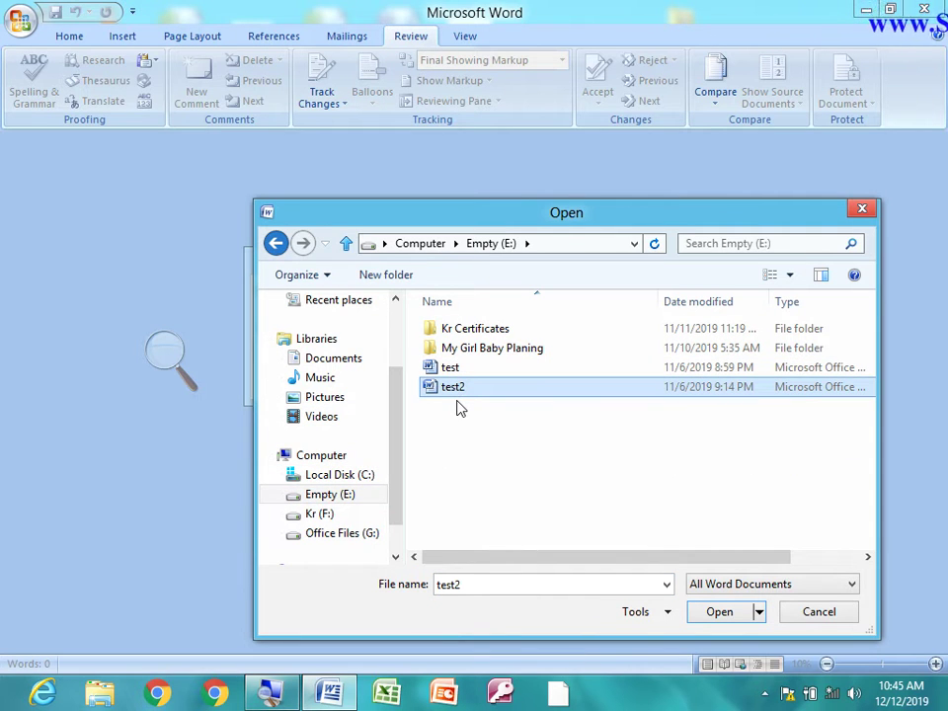
click(722, 615)
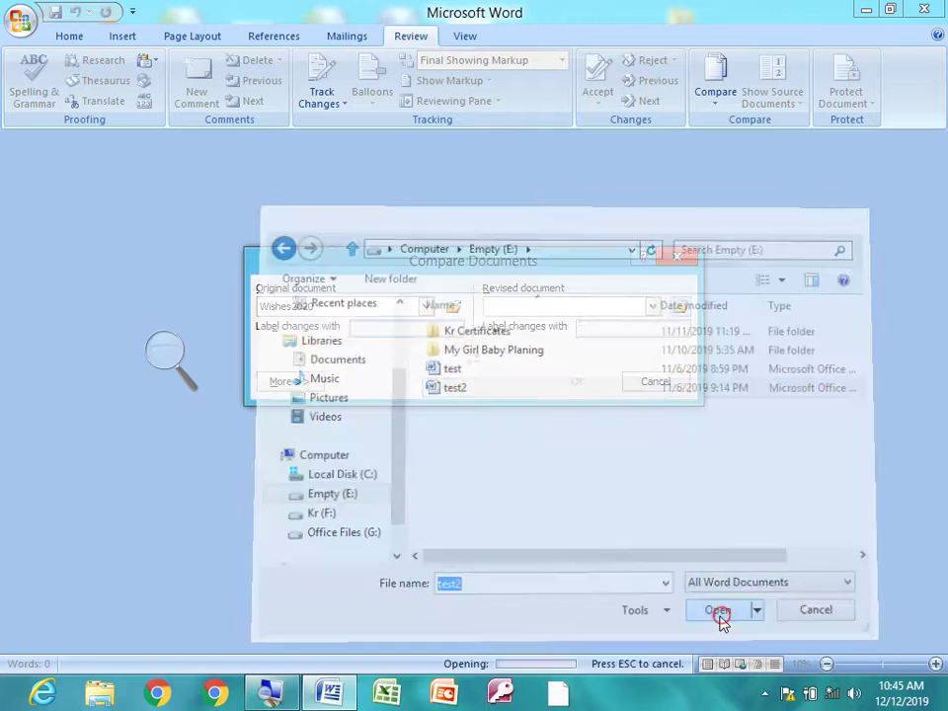
Run the comparison to generate Compare Result 2 with its marked revisions.
click(583, 382)
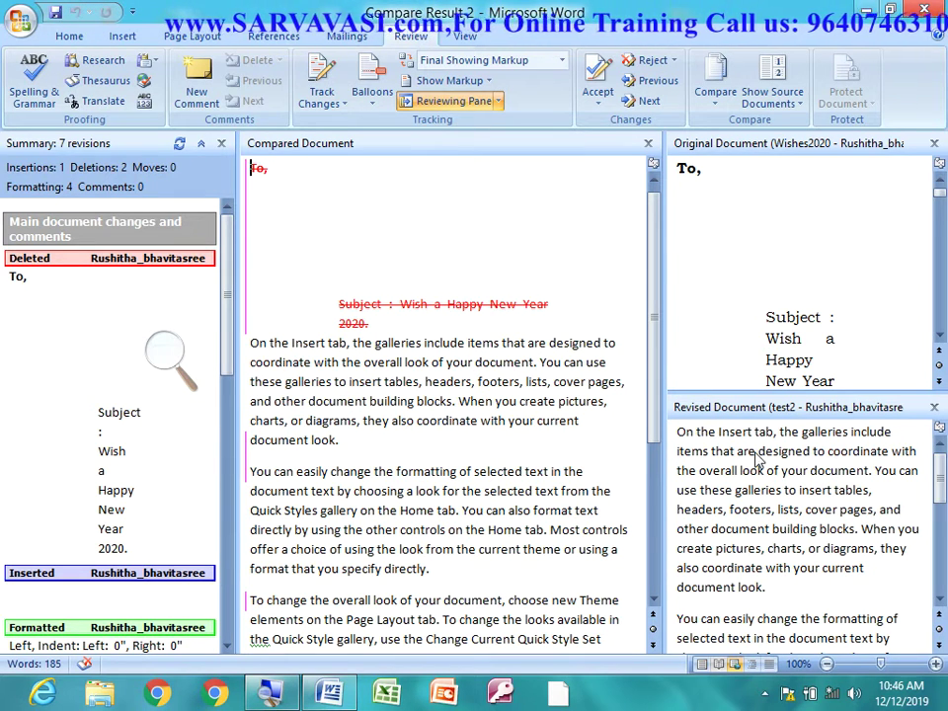
scroll(760, 460, down, 2)
scroll(759, 460, down, 2)
scroll(760, 464, down, 2)
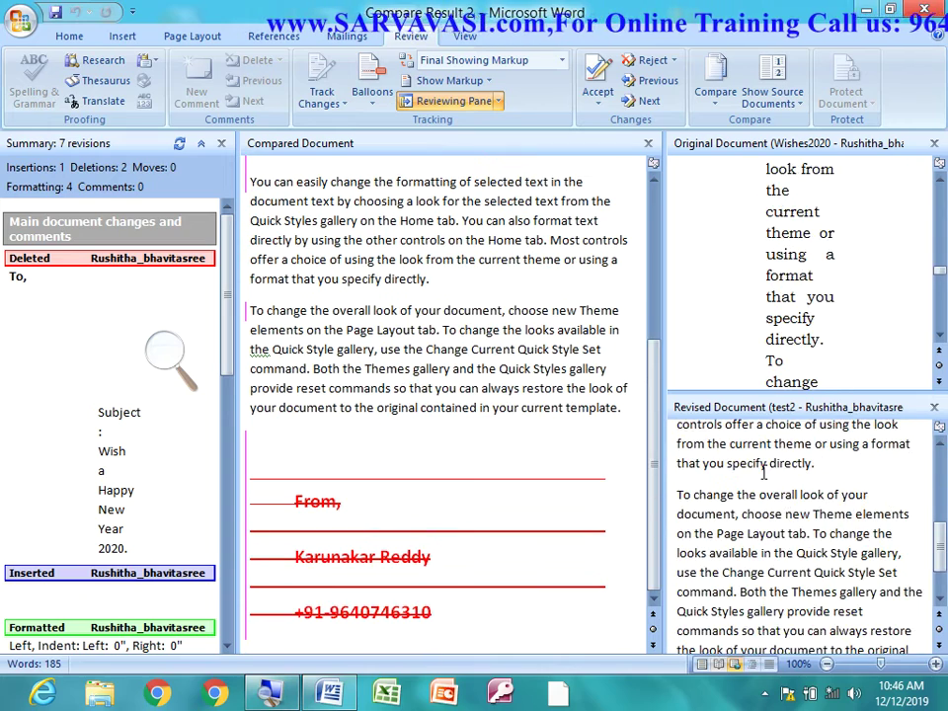
scroll(762, 469, down, 2)
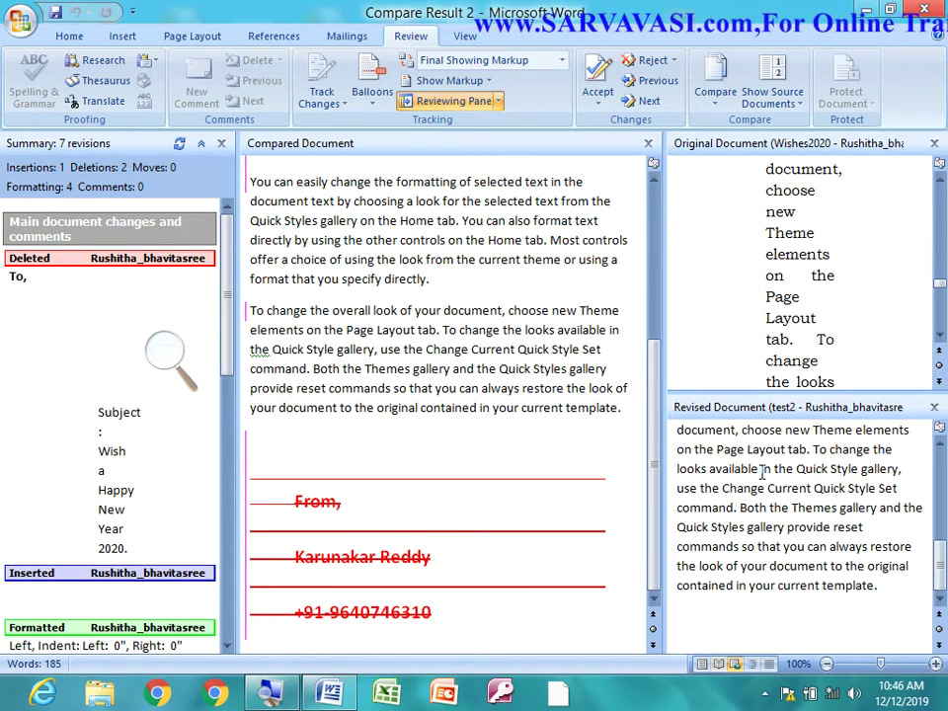
scroll(358, 332, up, 5)
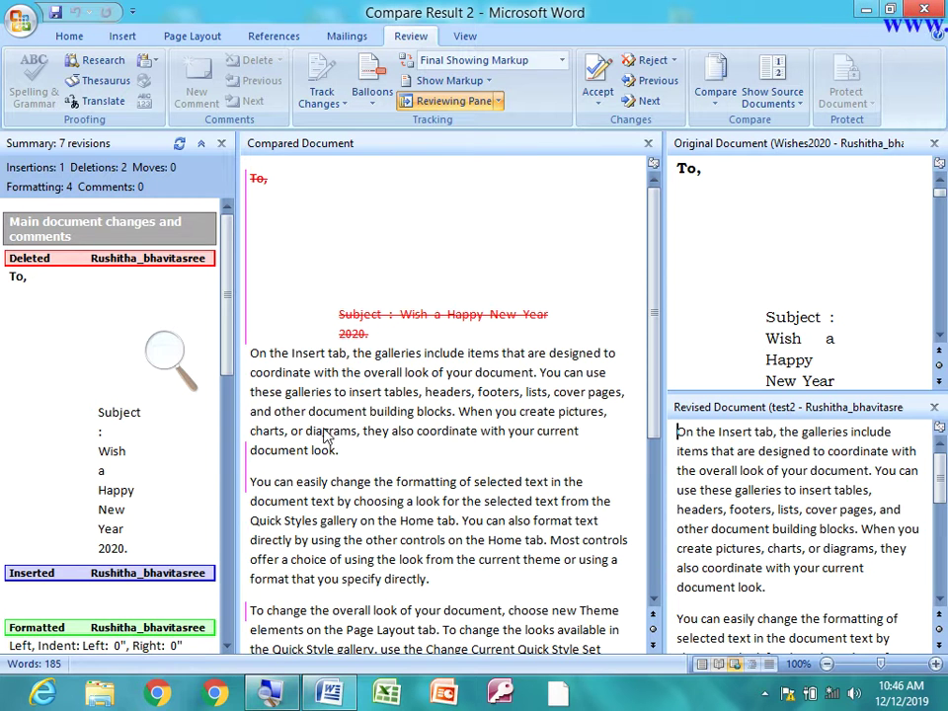
Look through the rest of Compare Result 2, then dismiss the Compare menu unused.
scroll(390, 444, down, 1)
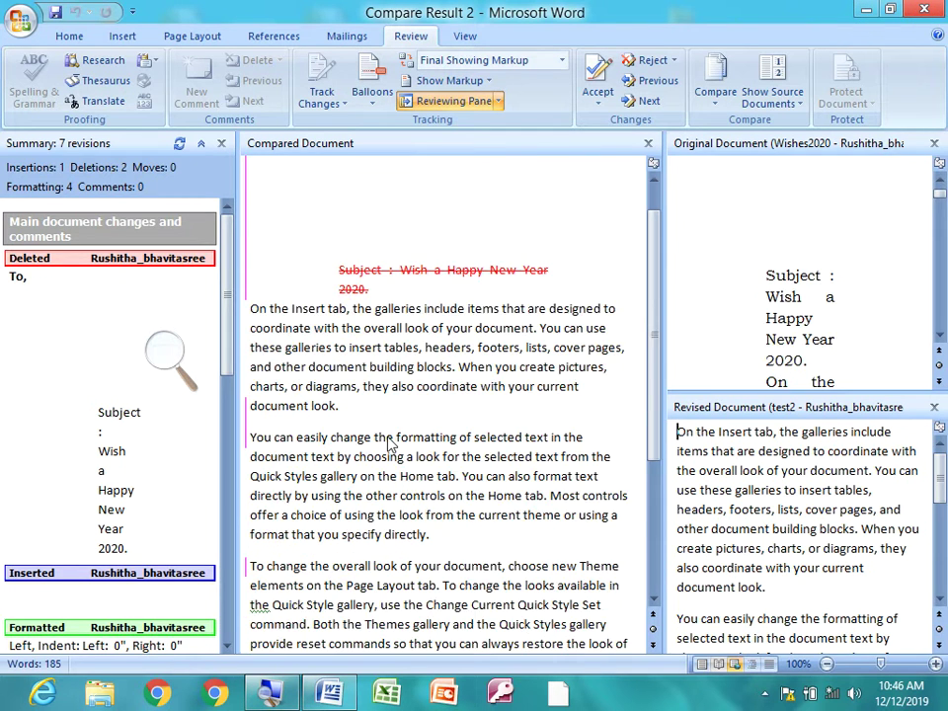
scroll(390, 445, down, 1)
scroll(390, 444, down, 3)
scroll(390, 444, down, 1)
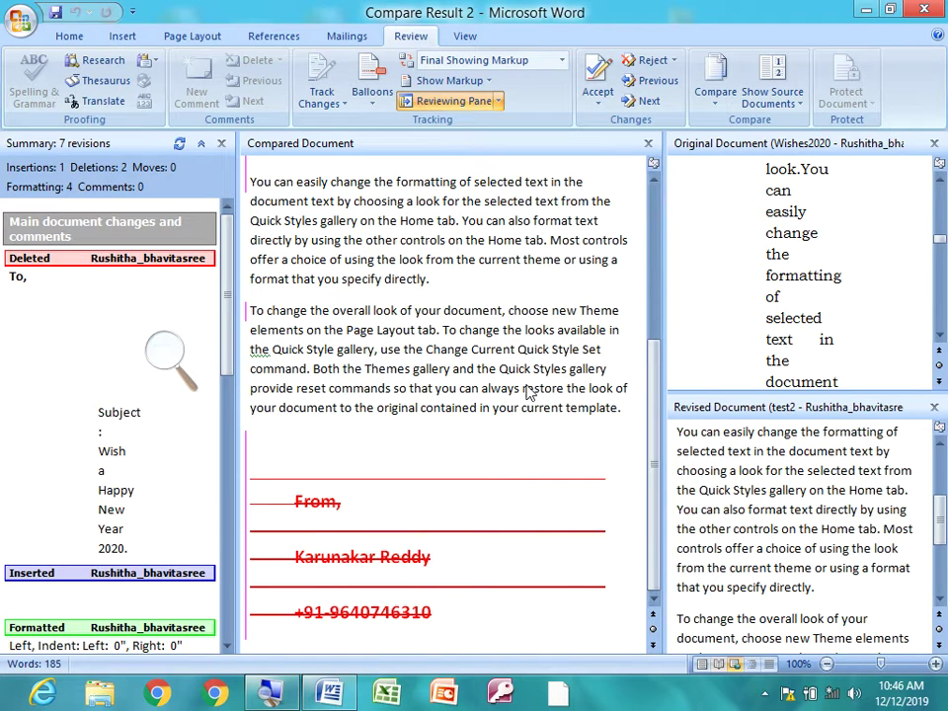
click(715, 83)
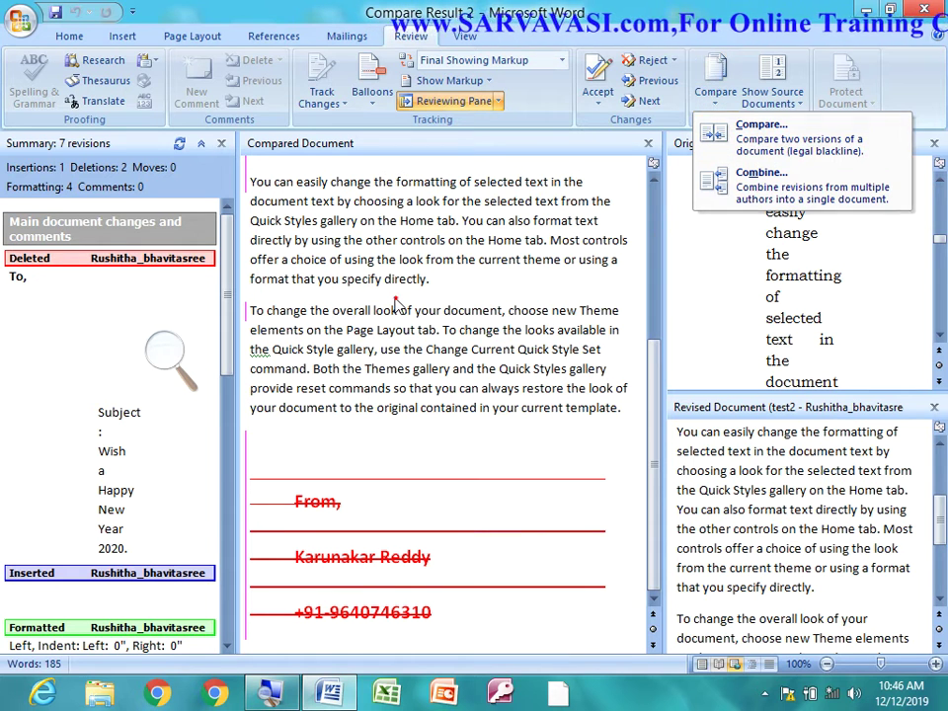
click(153, 247)
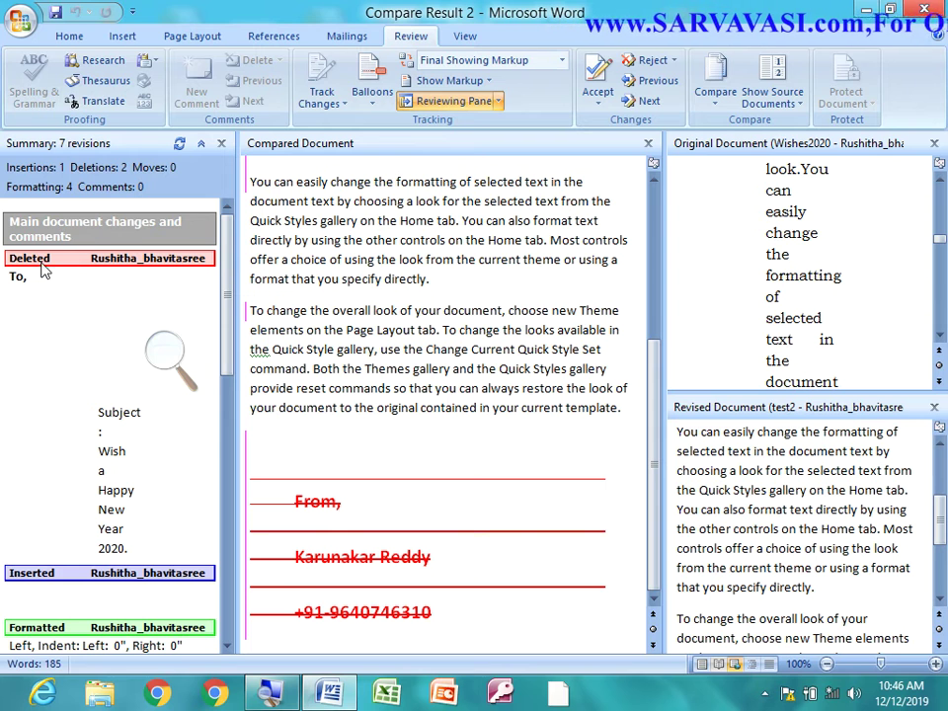
click(107, 415)
scroll(132, 428, down, 2)
scroll(131, 427, down, 2)
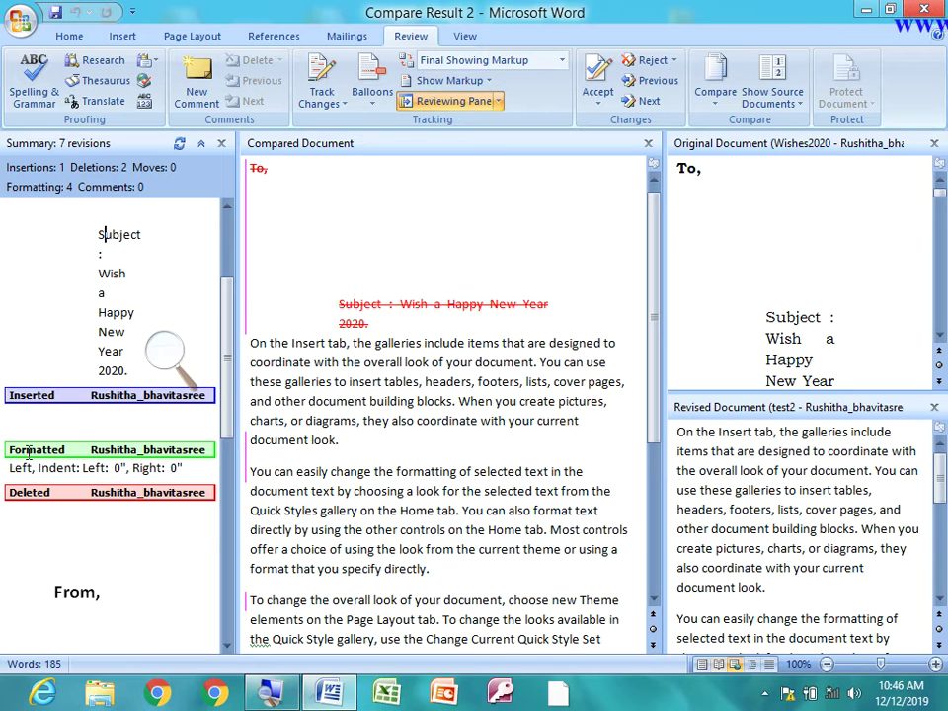
scroll(57, 501, down, 5)
scroll(64, 503, down, 1)
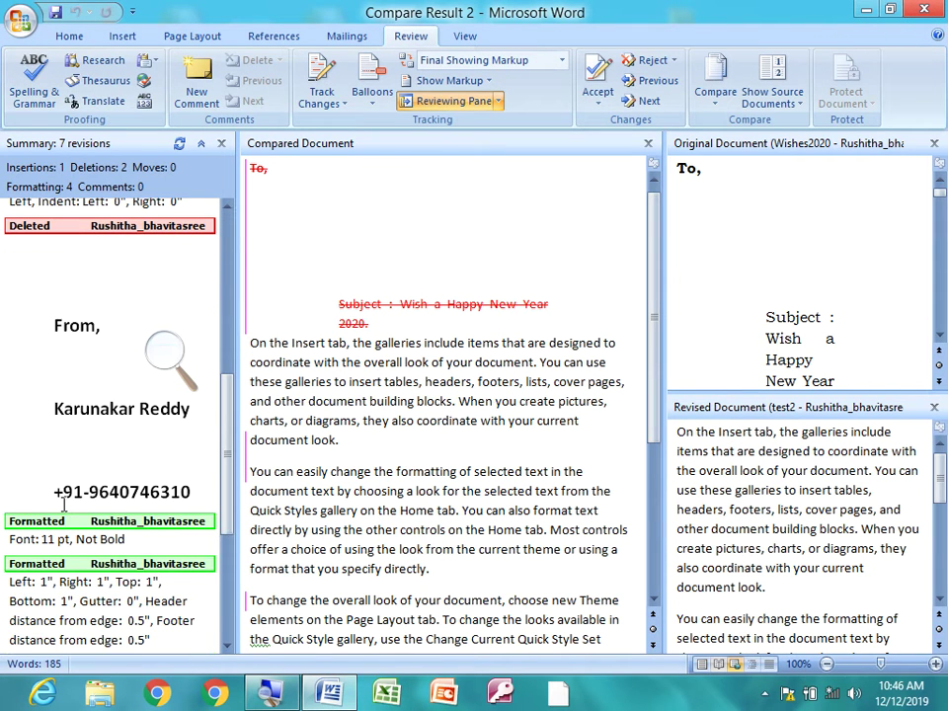
drag(48, 333, 200, 490)
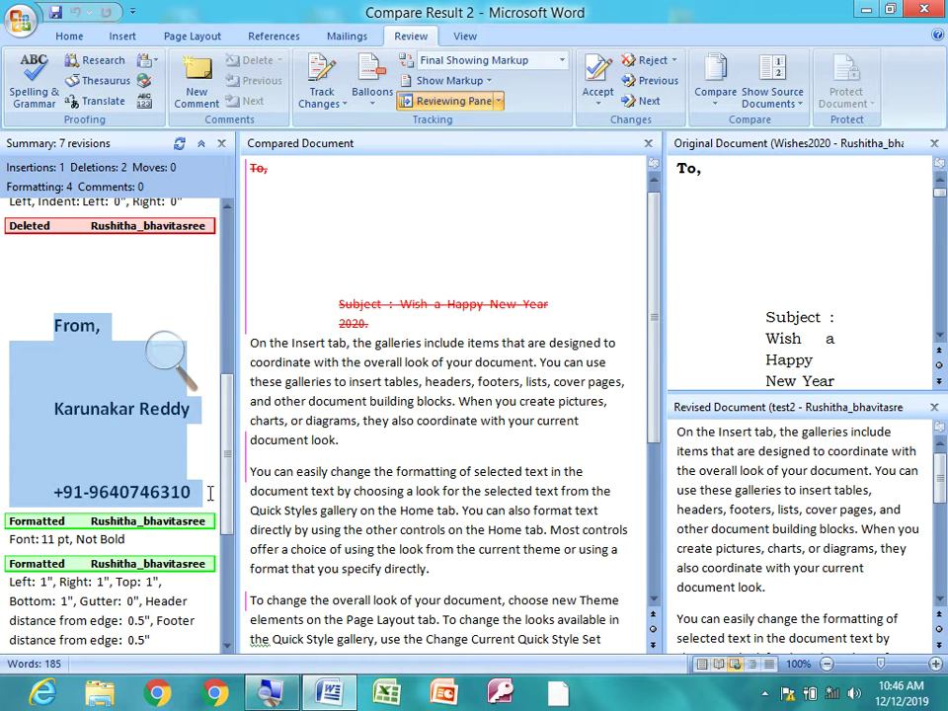
scroll(121, 415, down, 1)
scroll(85, 530, down, 2)
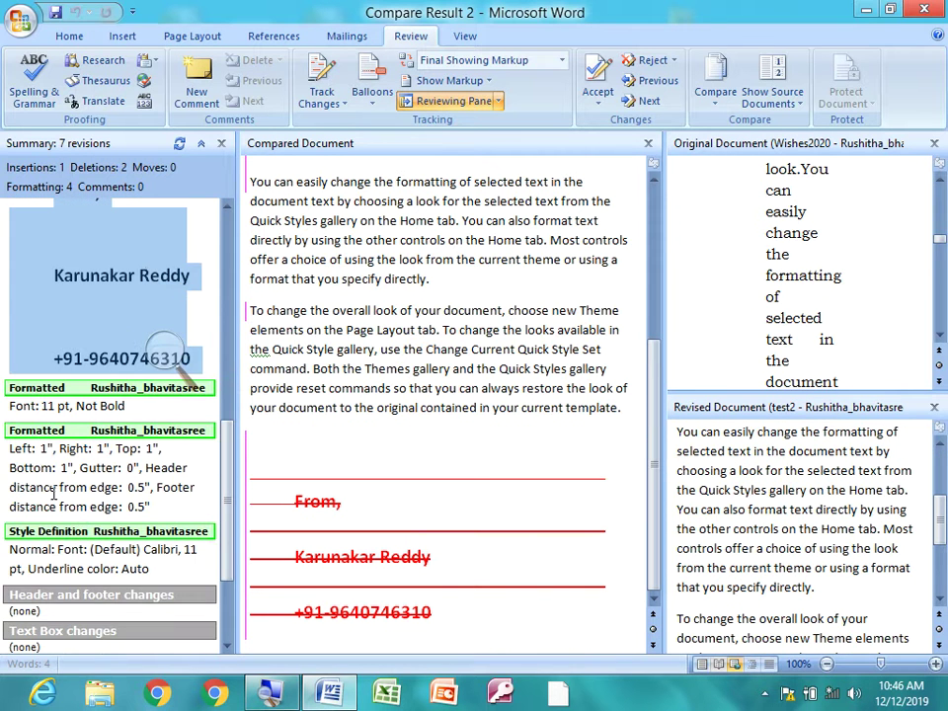
scroll(153, 507, down, 1)
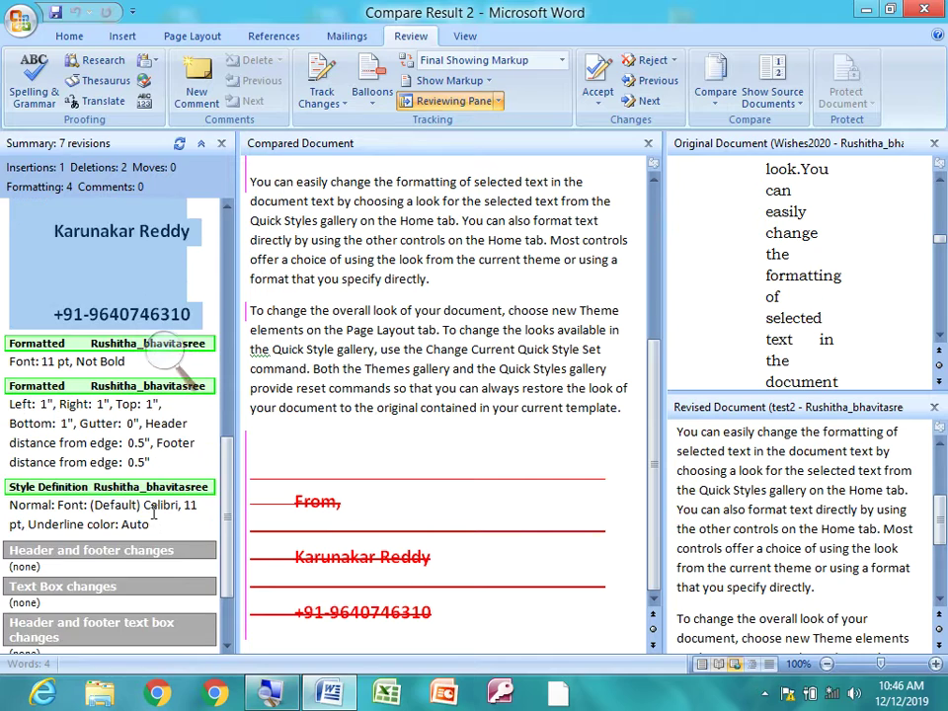
scroll(153, 510, down, 1)
scroll(155, 512, down, 1)
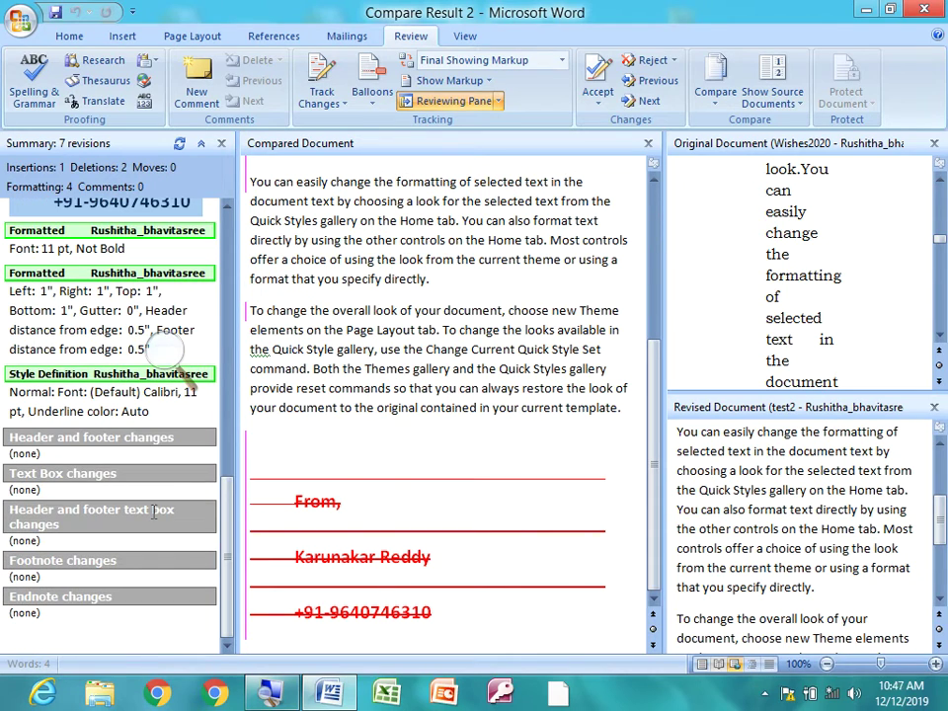
scroll(394, 344, up, 4)
scroll(396, 348, up, 1)
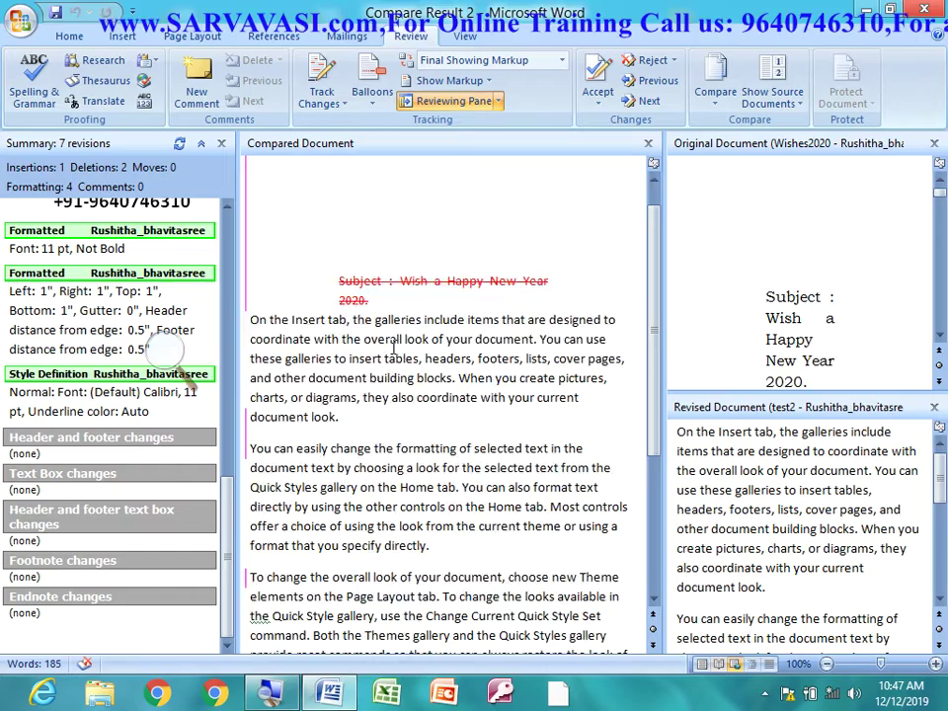
scroll(394, 344, up, 1)
Scroll through the synced compared, original and revised documents to review the changes.
click(729, 460)
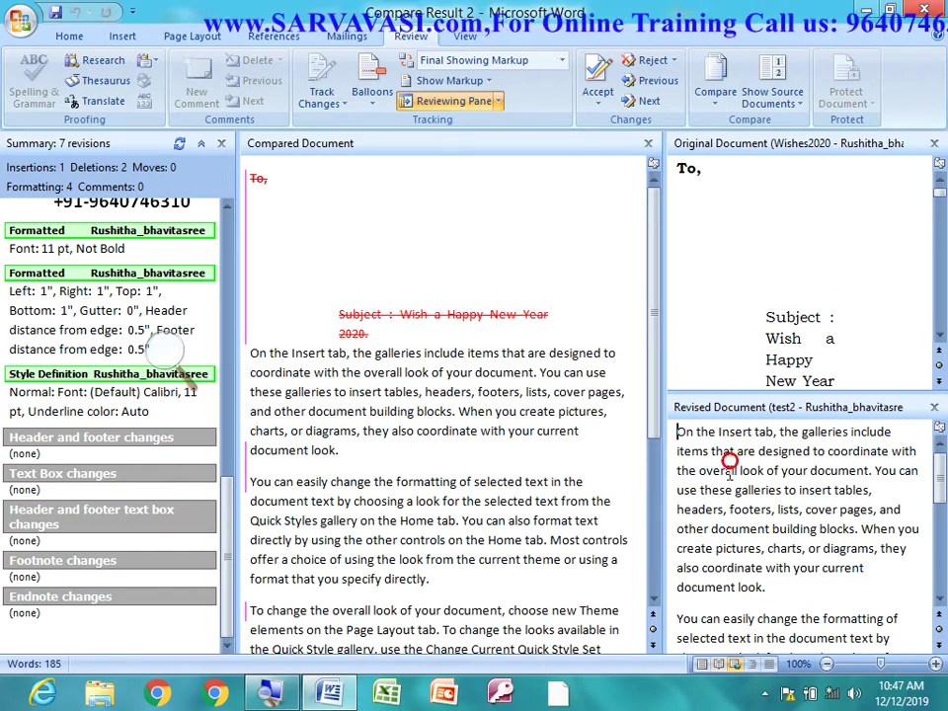
scroll(726, 484, down, 4)
scroll(724, 502, down, 2)
scroll(721, 506, down, 1)
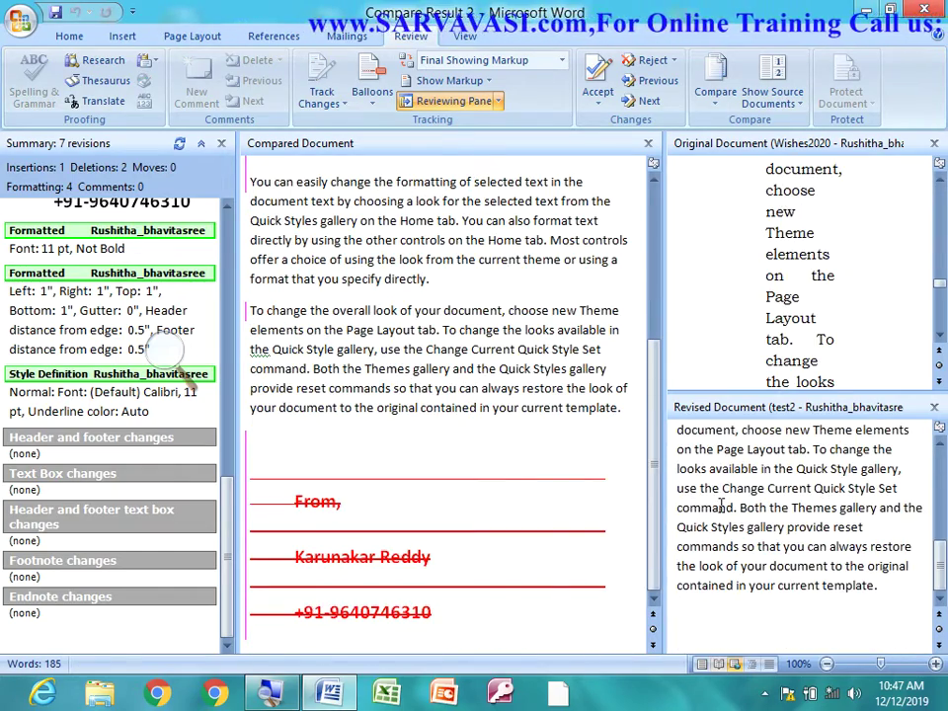
scroll(722, 505, up, 5)
scroll(736, 537, up, 3)
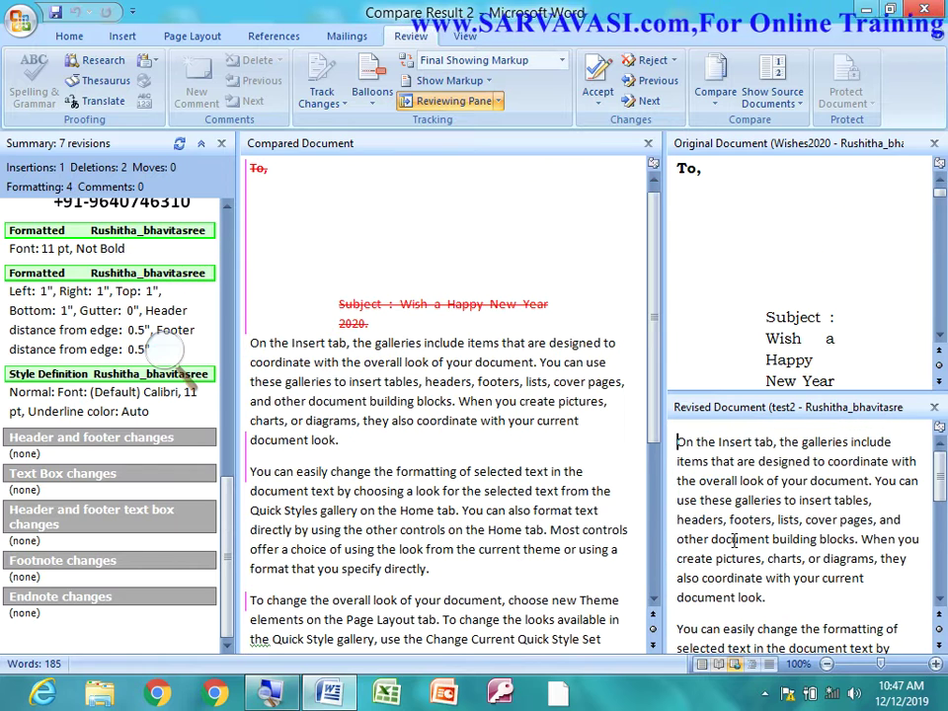
click(692, 211)
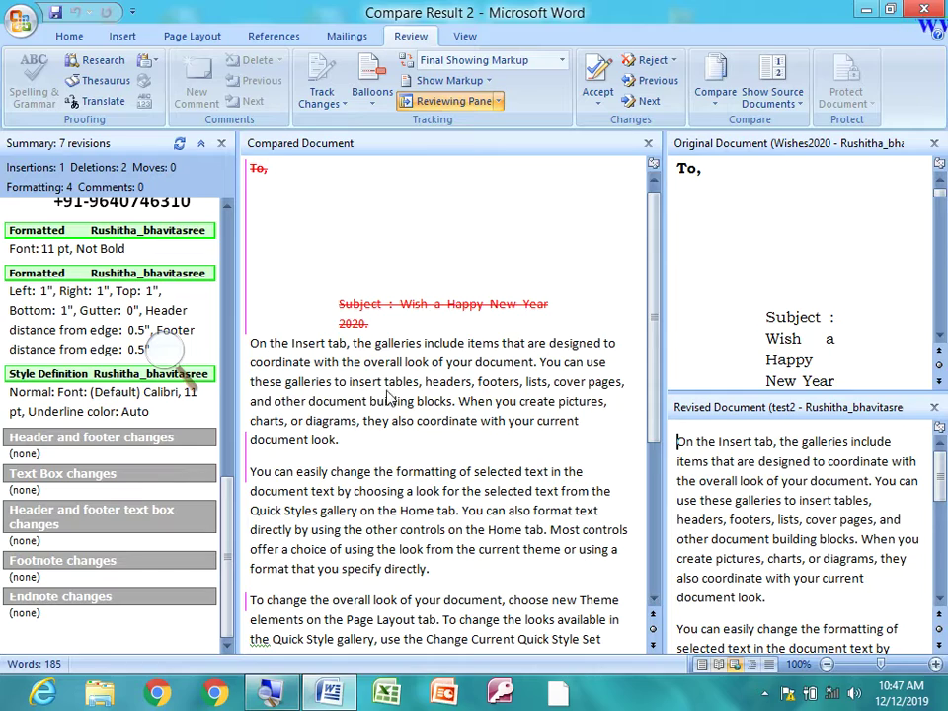
scroll(785, 314, down, 2)
scroll(785, 314, up, 2)
scroll(785, 314, up, 1)
scroll(773, 316, down, 2)
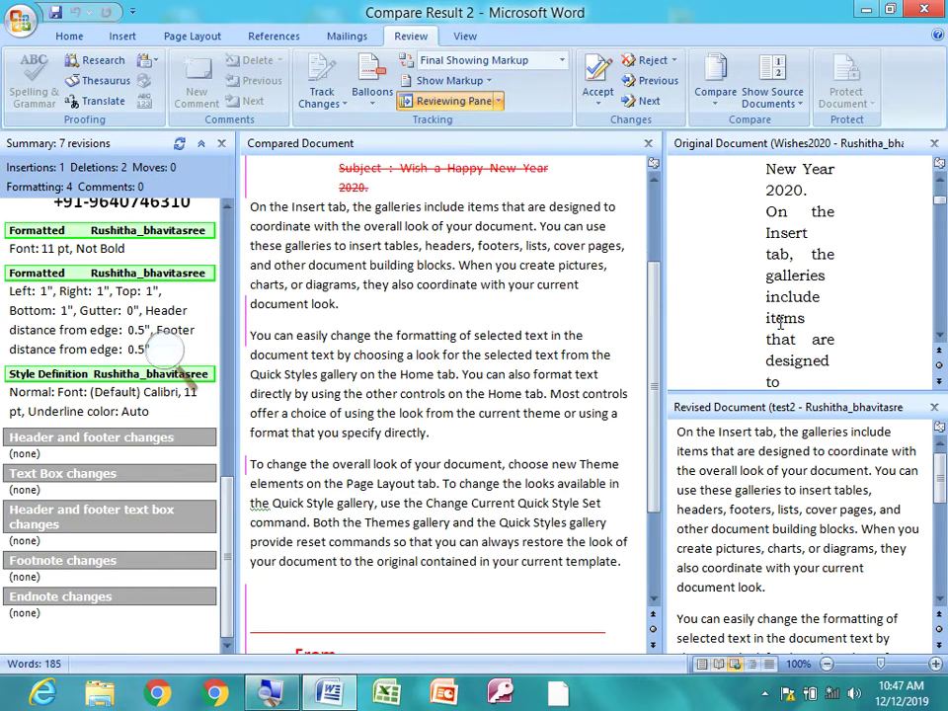
scroll(780, 326, down, 1)
scroll(785, 333, down, 1)
scroll(791, 341, down, 1)
scroll(796, 346, down, 1)
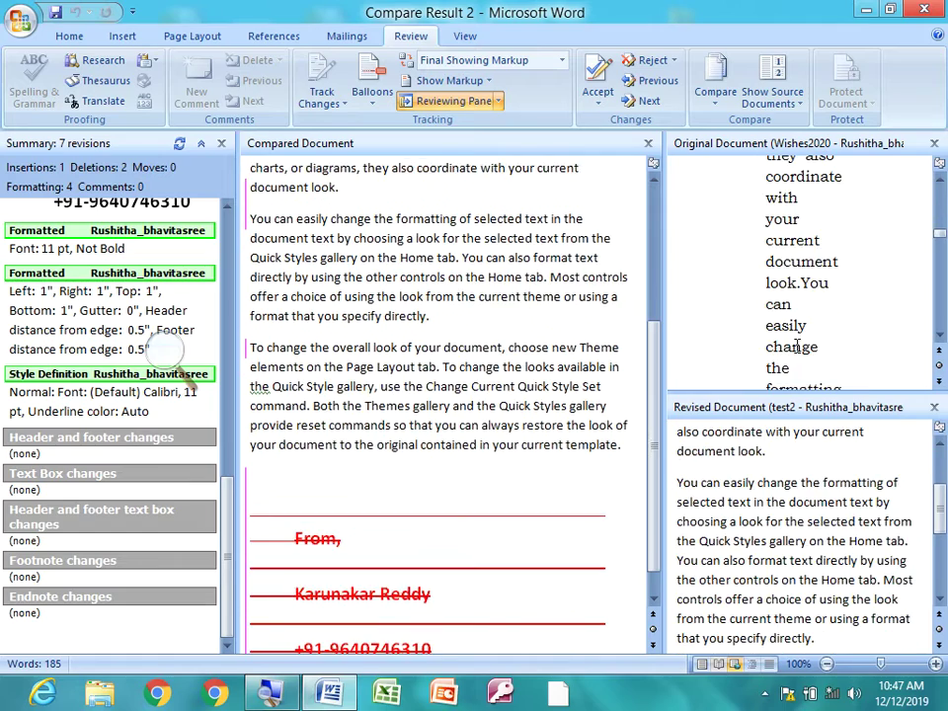
scroll(796, 345, down, 1)
scroll(796, 345, down, 1)
scroll(796, 346, down, 1)
scroll(796, 346, down, 2)
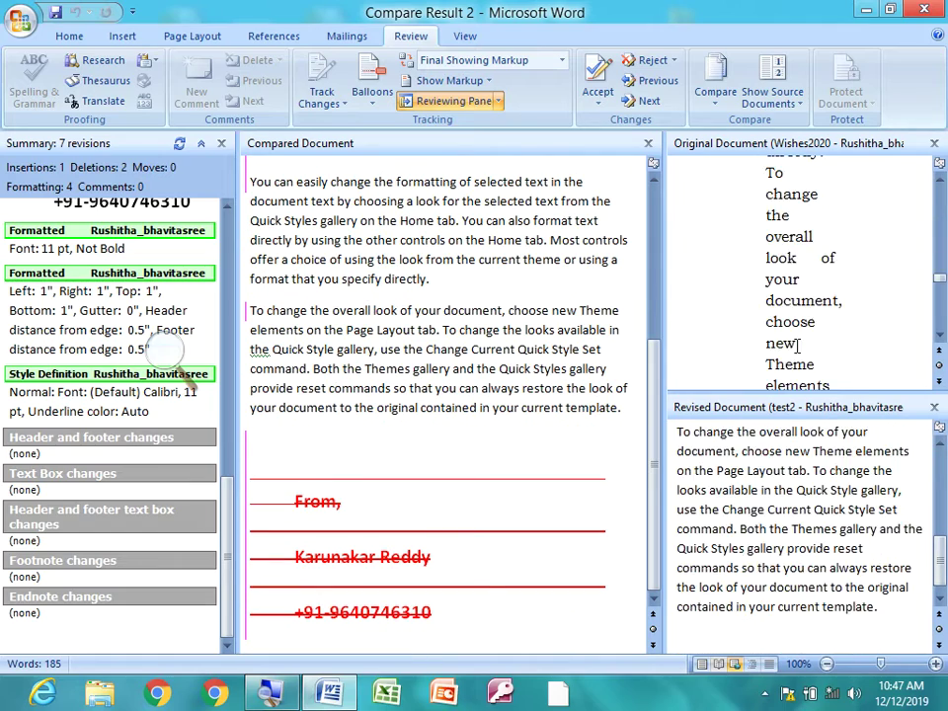
scroll(796, 345, down, 1)
scroll(796, 346, down, 1)
scroll(796, 346, down, 1)
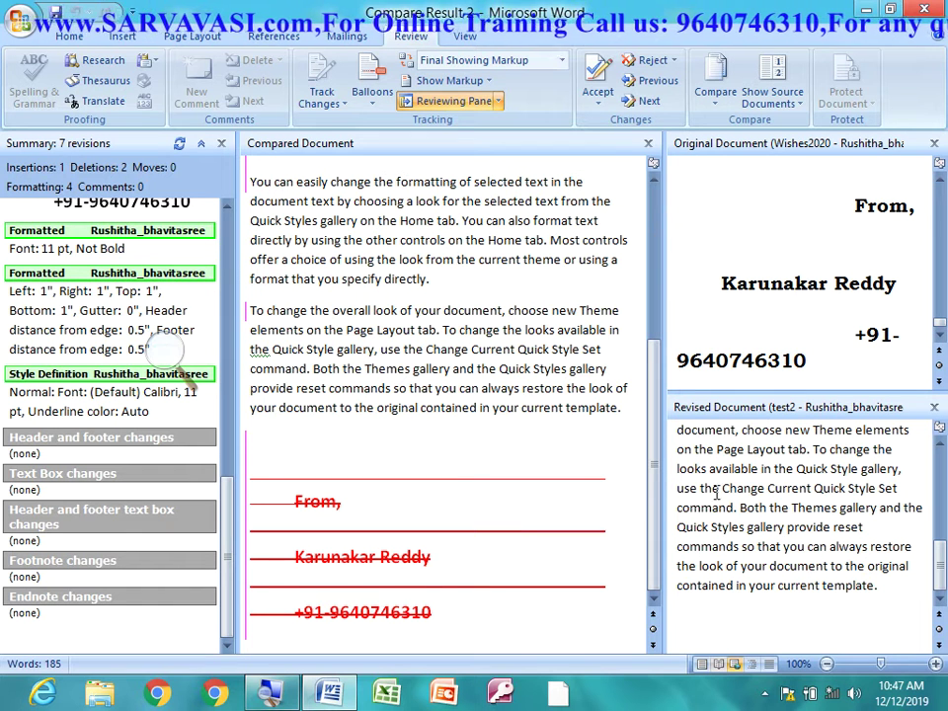
Check the revised document's final paragraph, hide the Original pane, and close the result.
mouse_move(678, 431)
mouse_down()
mouse_move(887, 556)
mouse_move(895, 594)
mouse_up()
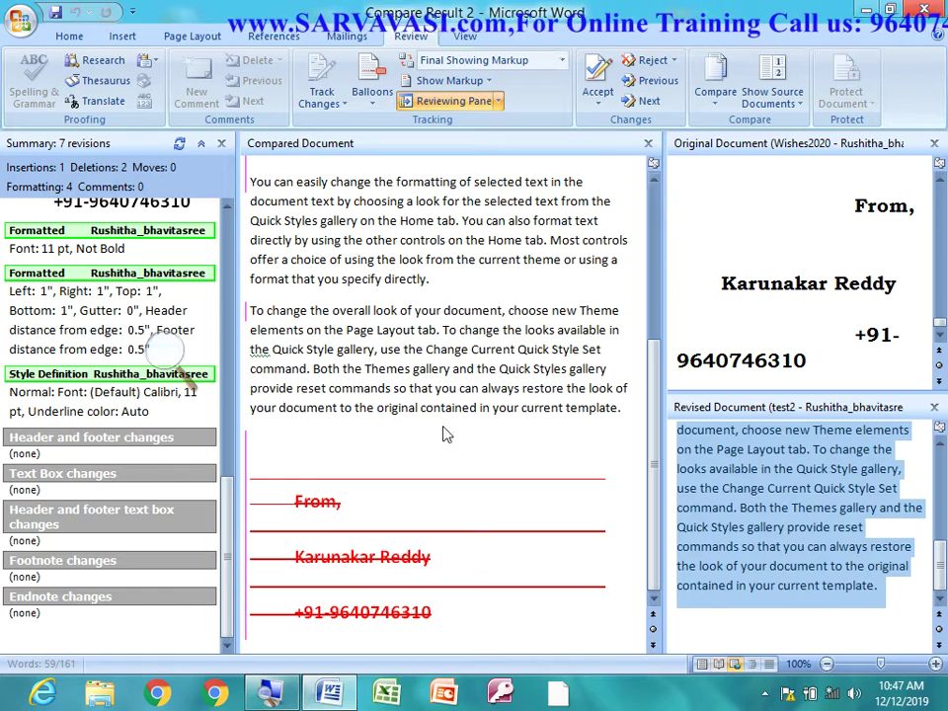
click(380, 350)
scroll(430, 405, up, 2)
scroll(430, 405, up, 3)
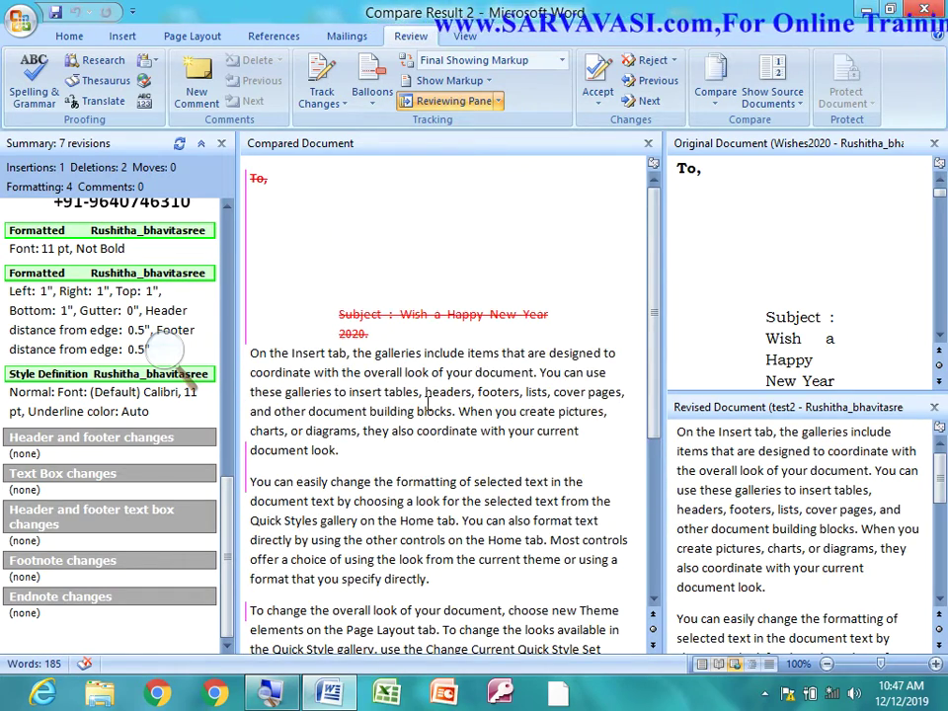
click(935, 144)
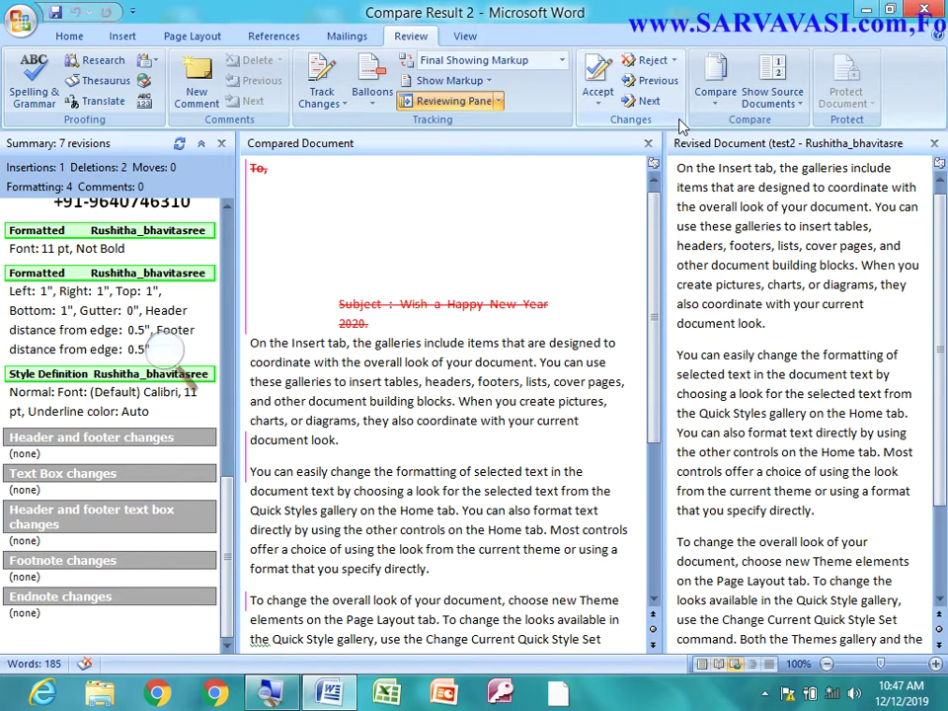
key(alt+F4)
Discard Compare Result 2's changes and create a new blank document.
click(478, 394)
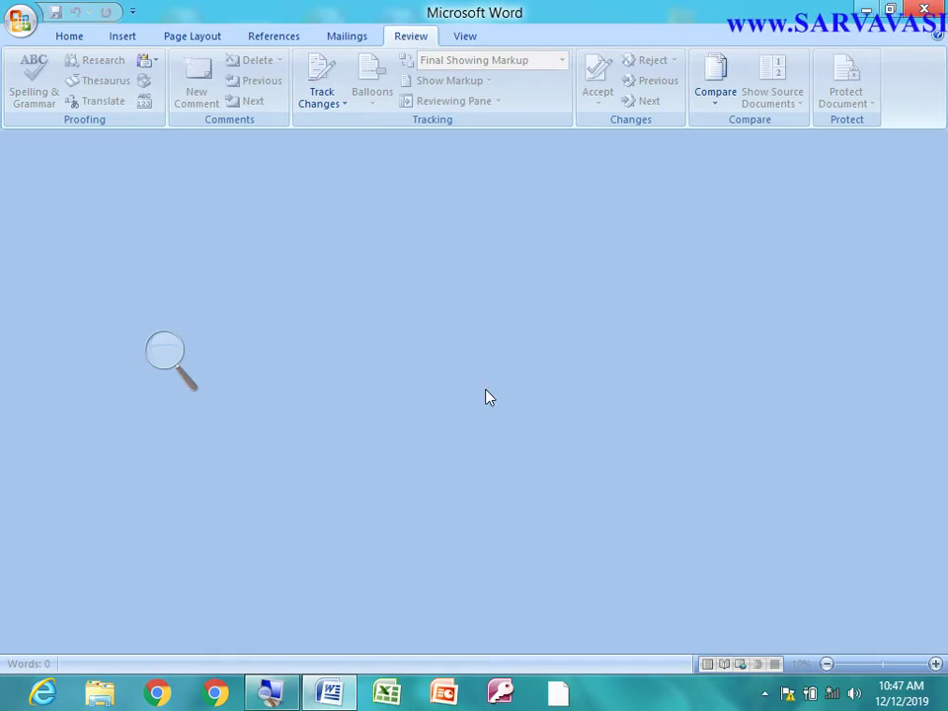
click(20, 20)
click(28, 60)
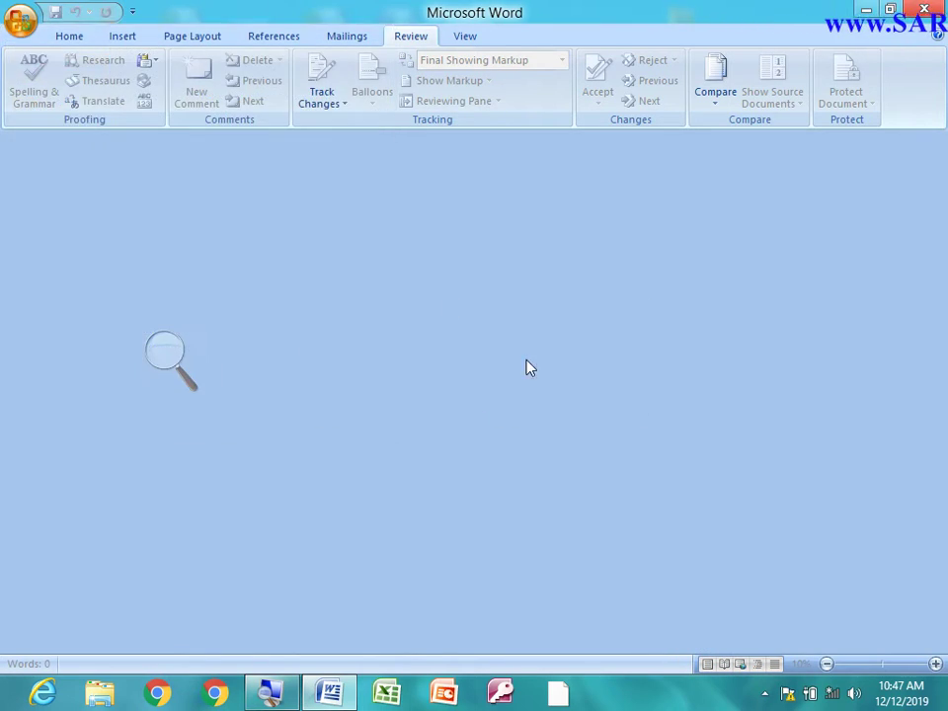
click(816, 595)
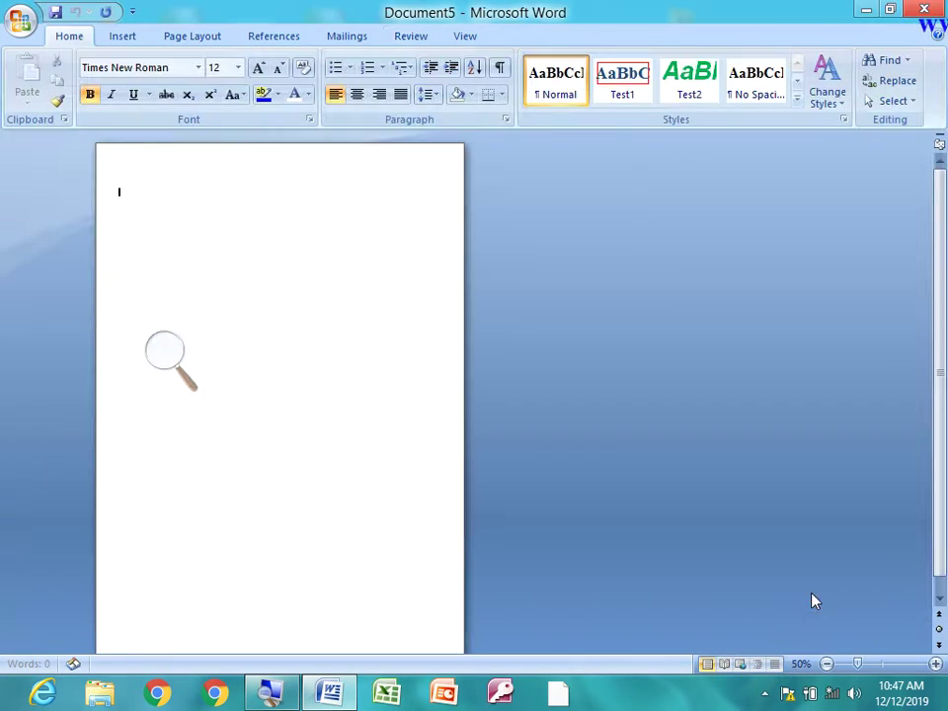
ctrl+scroll(494, 387, up, 7)
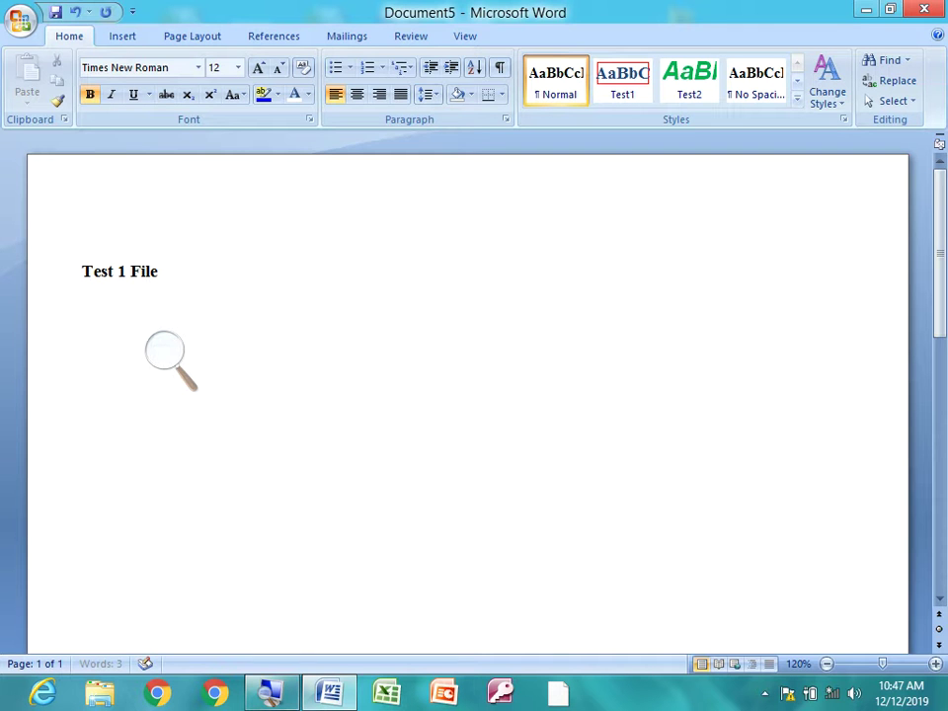
Save the document to the Desktop as SARVAVASI 1 and close it.
key(alt+f)
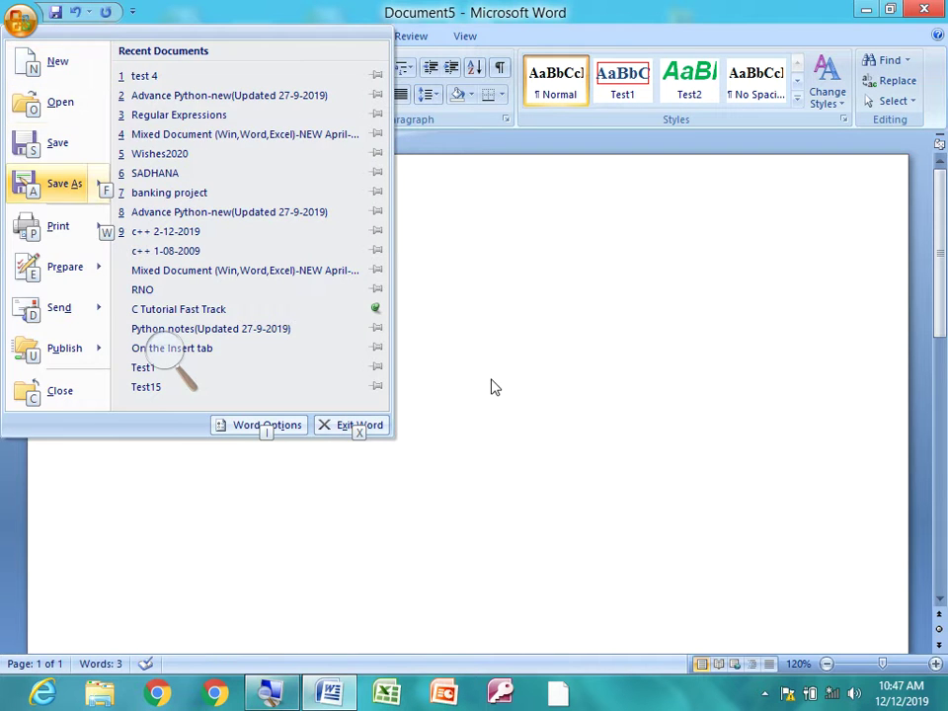
key(a)
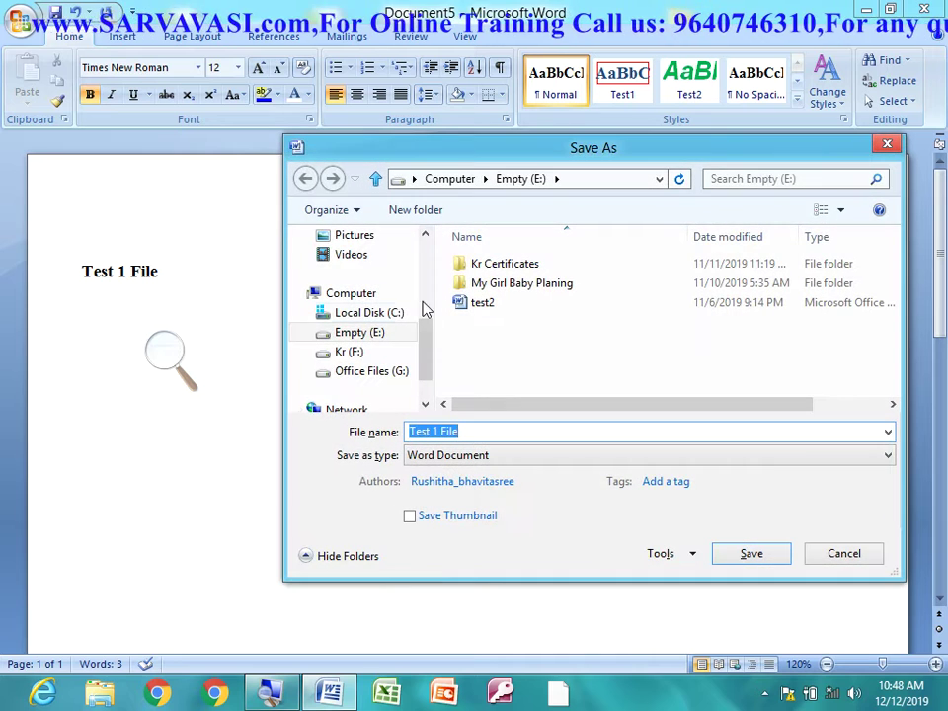
drag(426, 314, 429, 281)
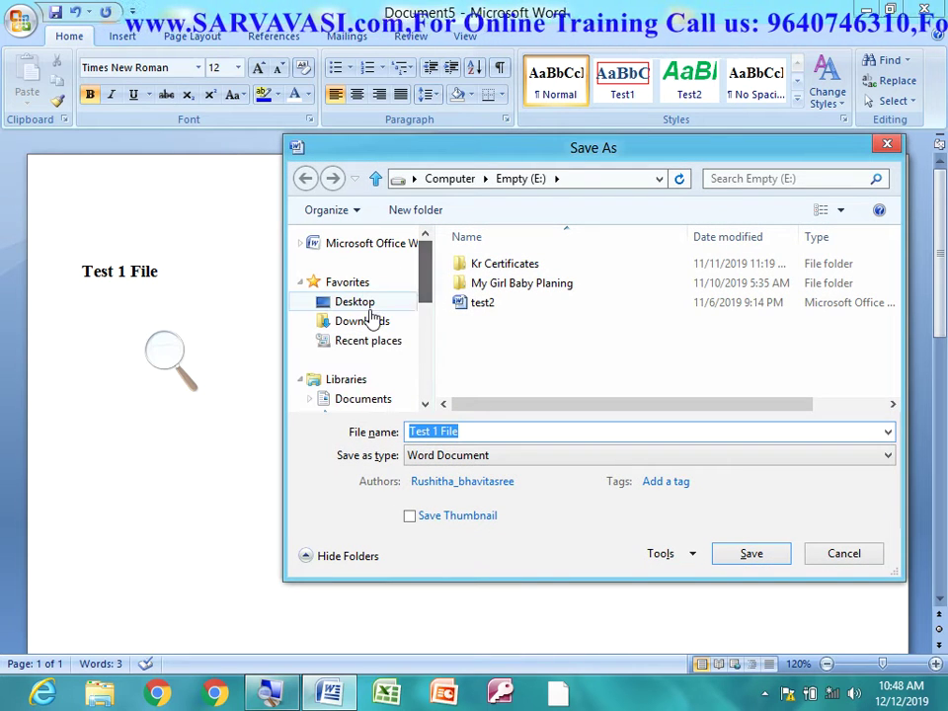
click(369, 304)
click(491, 431)
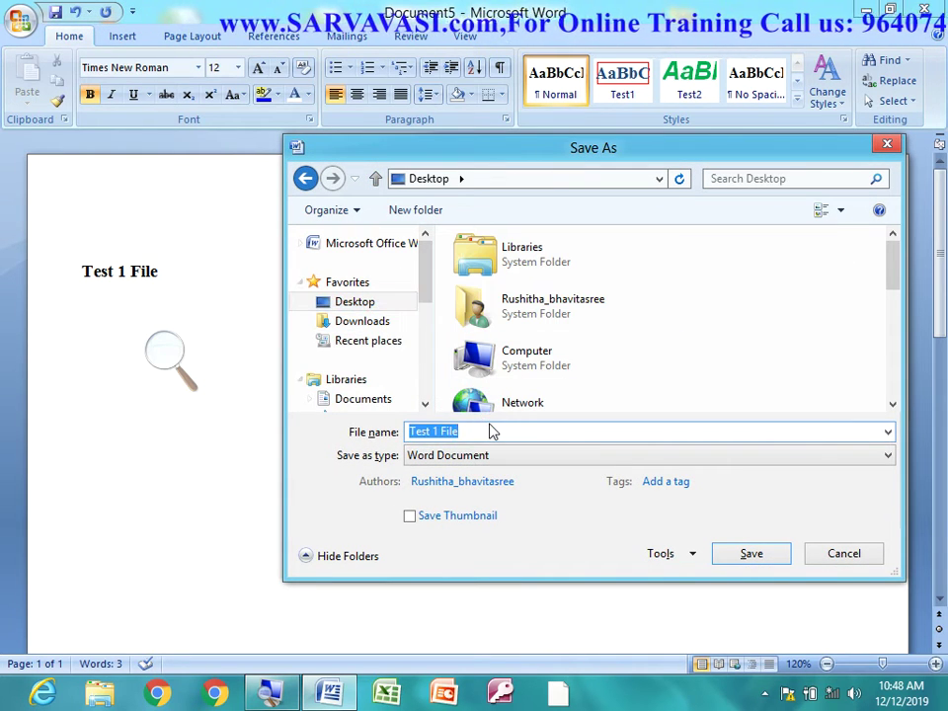
key(BackSpace)
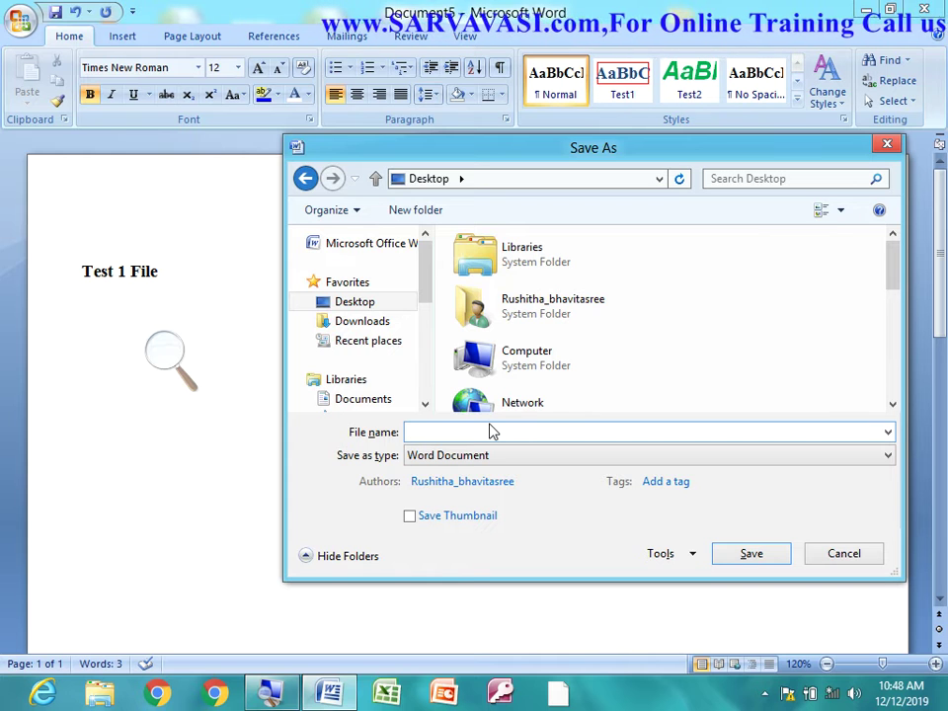
click(491, 431)
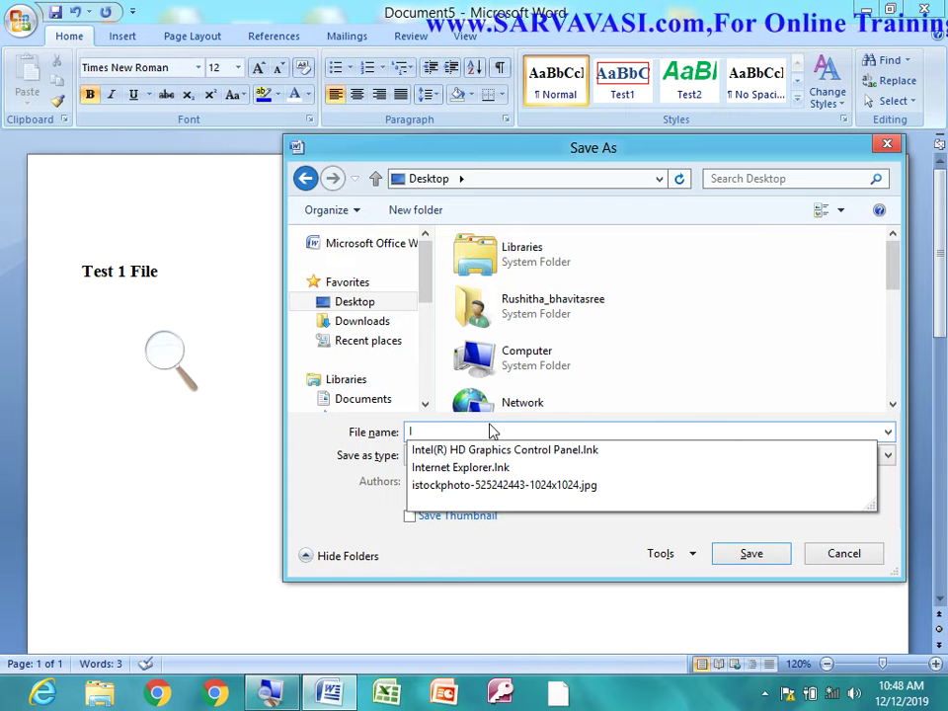
click(490, 430)
text(SARVAVASU)
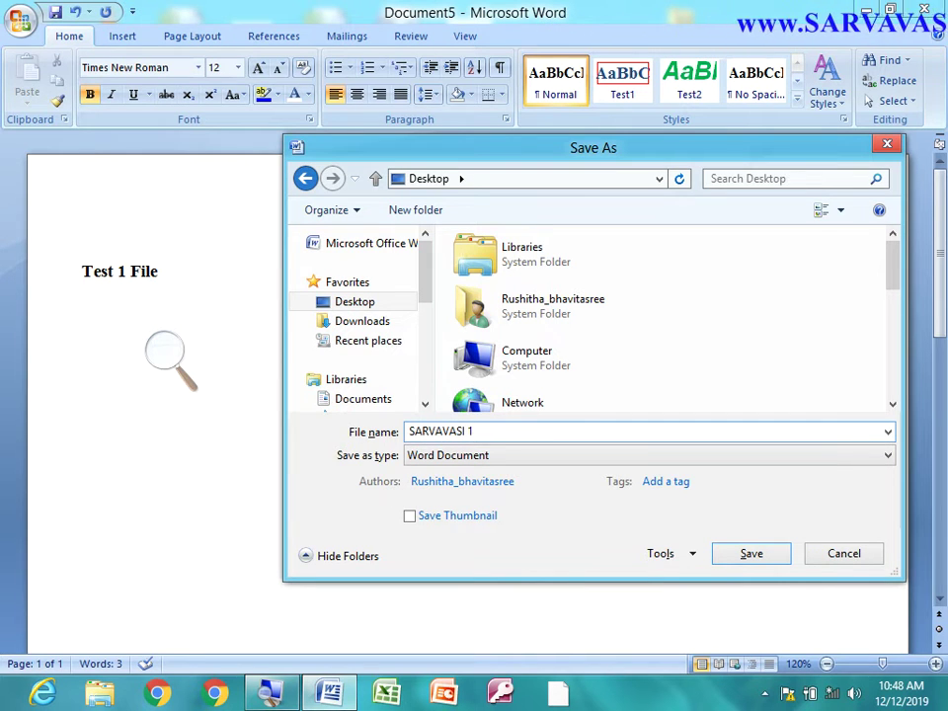
key(Return)
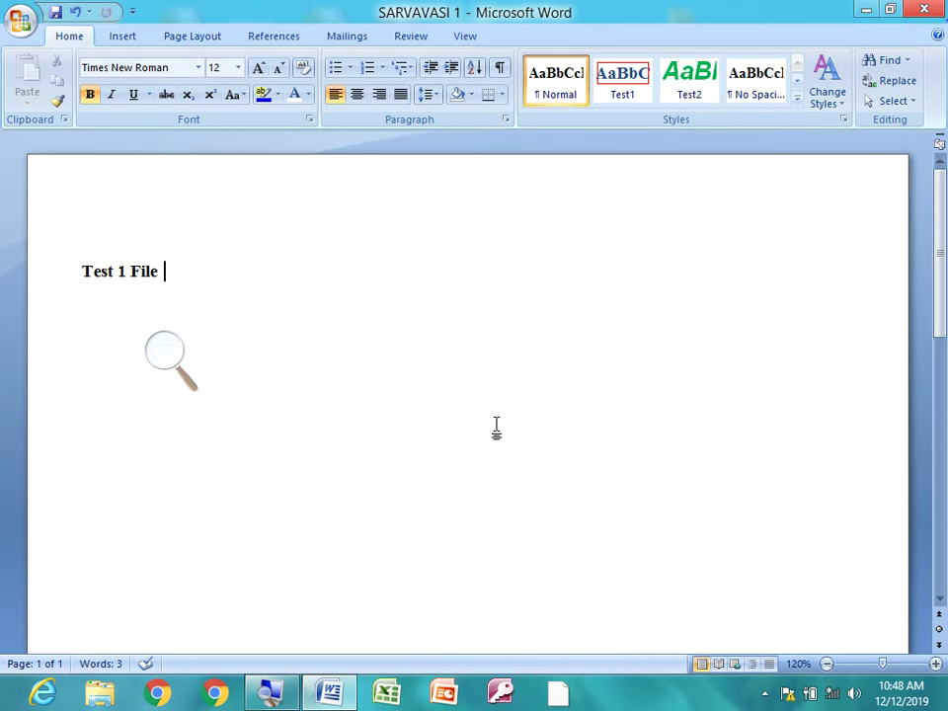
key(ctrl+w)
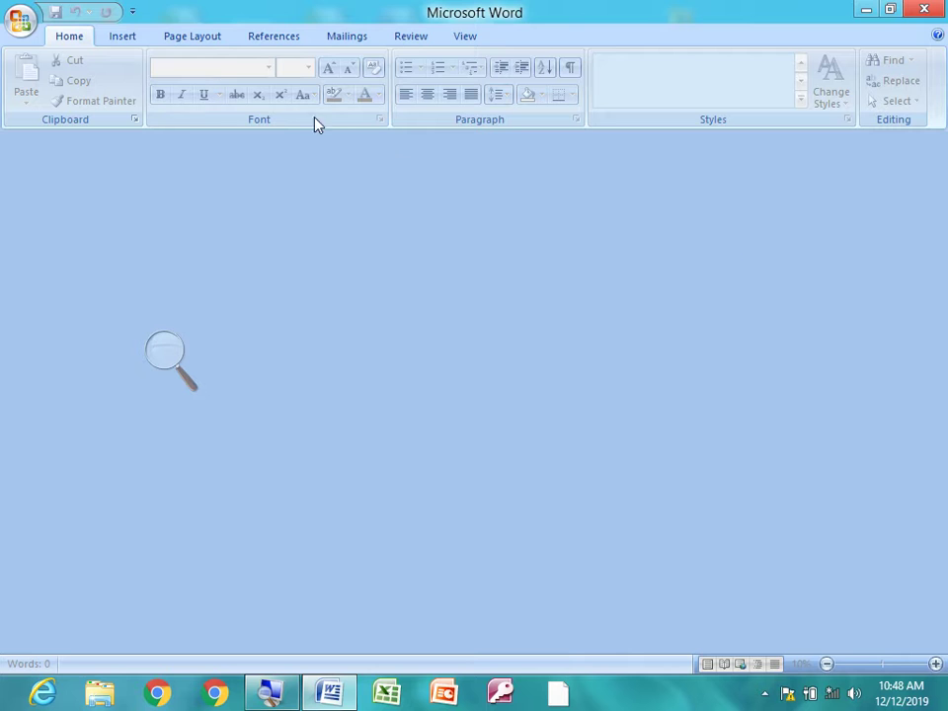
Create a new blank document and enter the text 'file 2'.
click(32, 20)
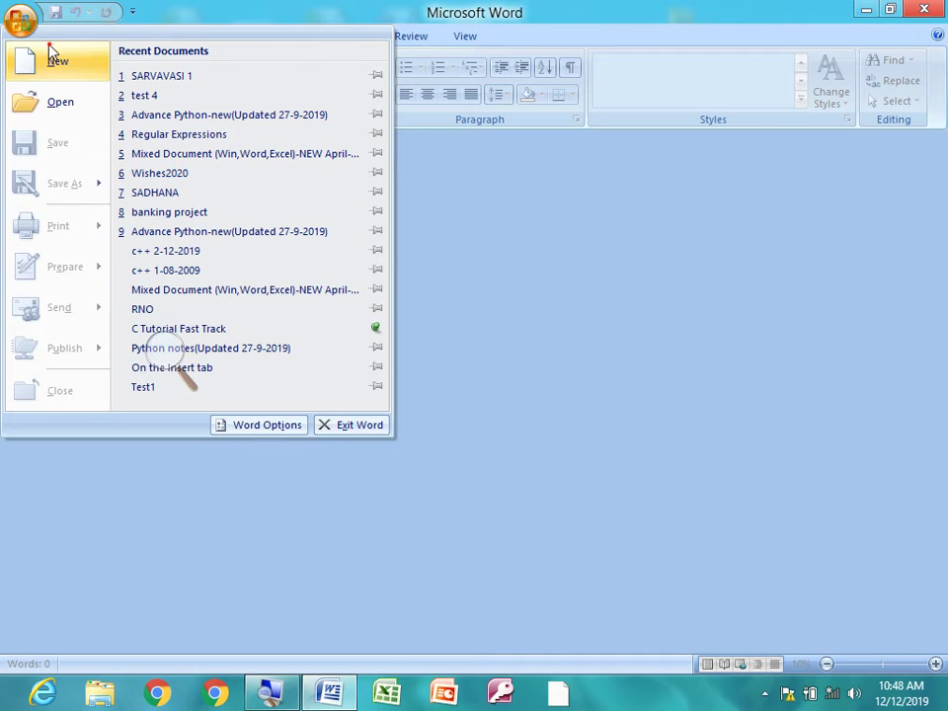
click(50, 54)
click(820, 598)
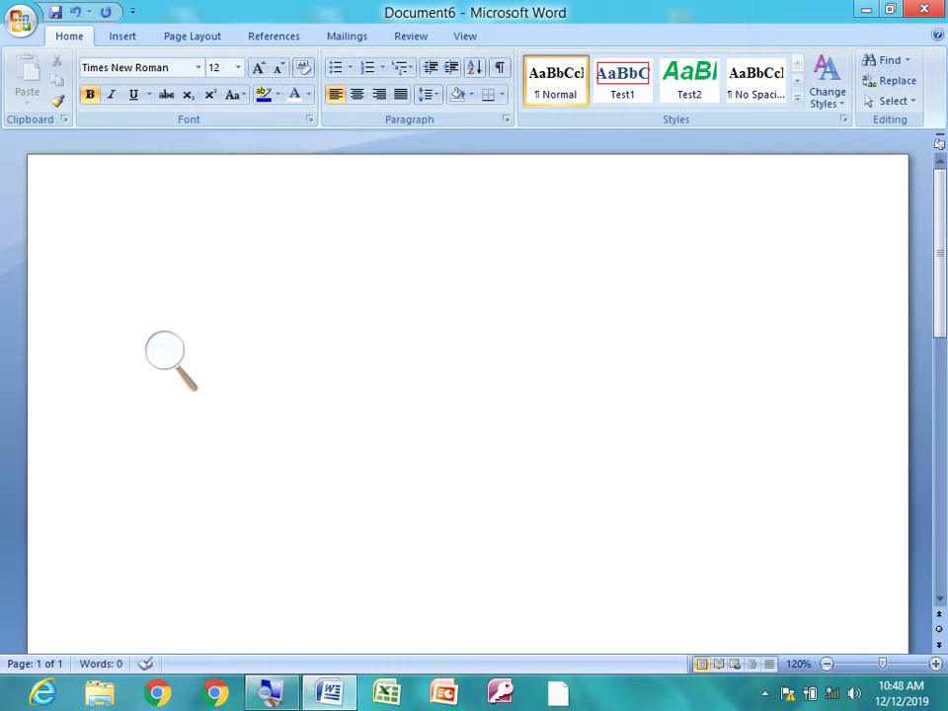
text(Testfile 2)
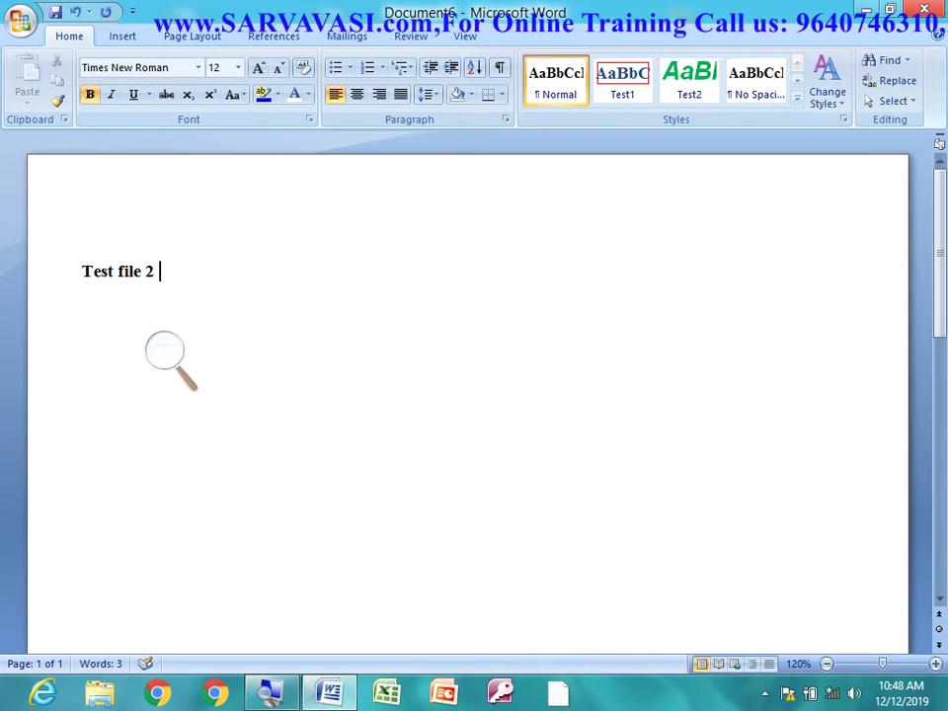
Save the document to the Desktop as SARVAVASI 2 and close it.
key(alt+f)
text(a)
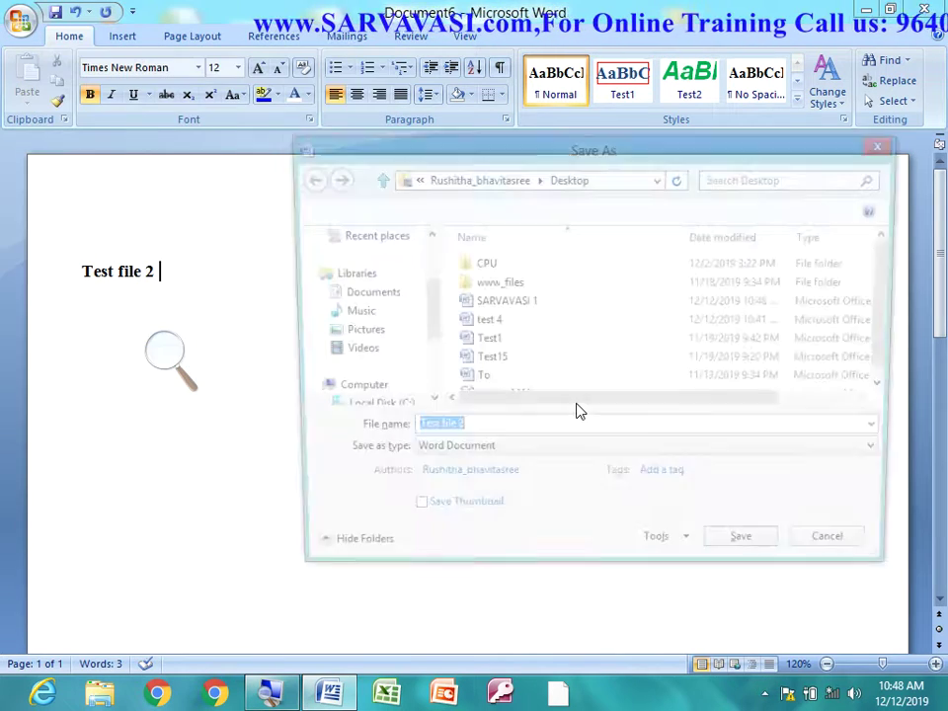
text(sarv)
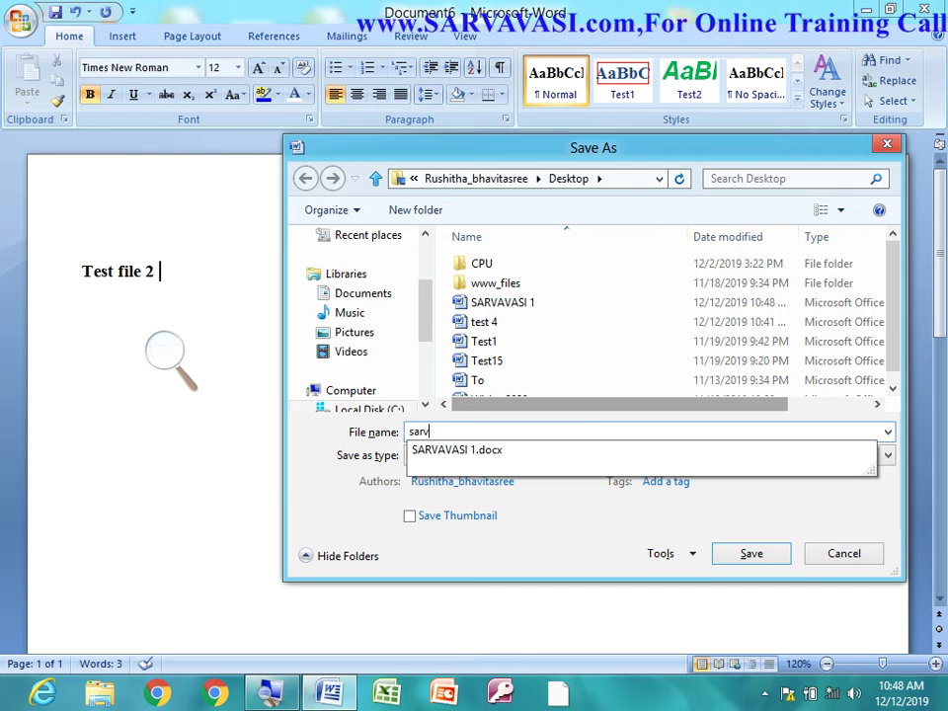
key(Down)
key(BackSpace)
key(BackSpace)
key(BackSpace)
key(BackSpace)
key(BackSpace)
key(BackSpace)
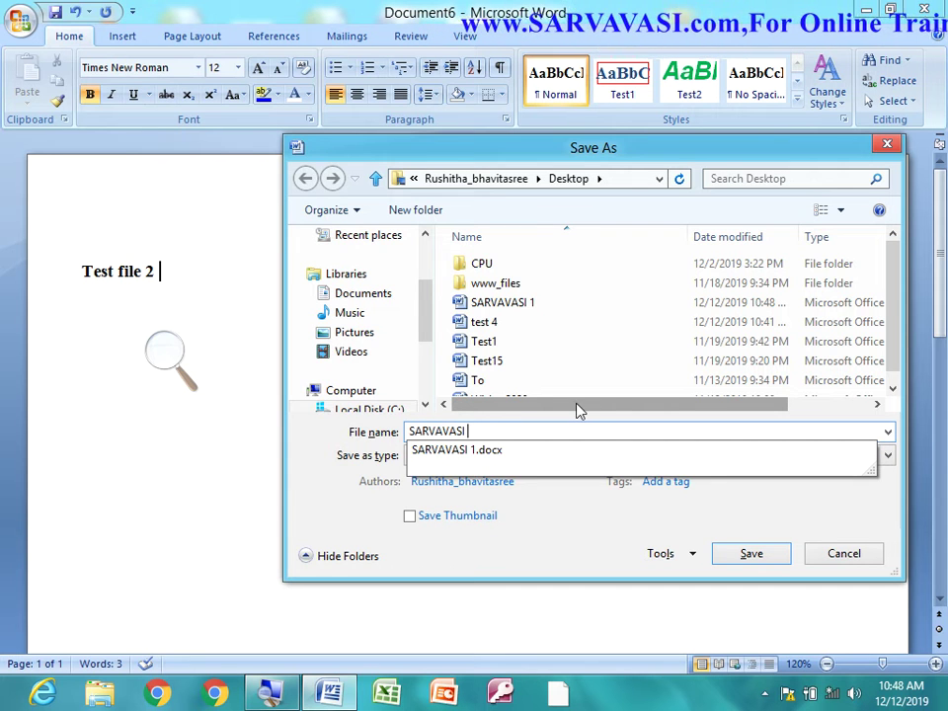
text(2)
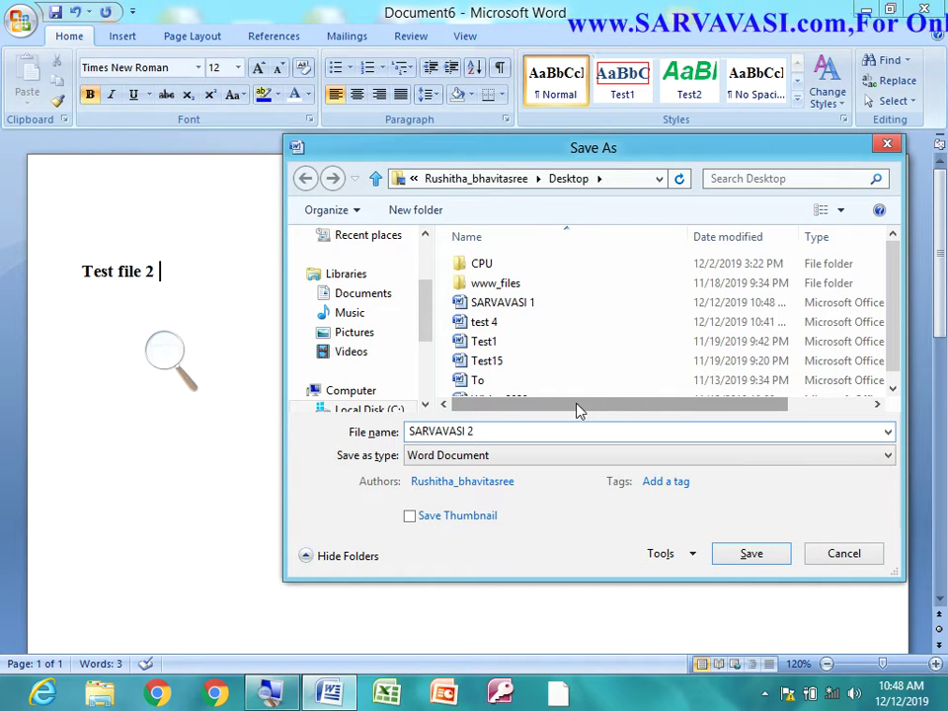
click(743, 555)
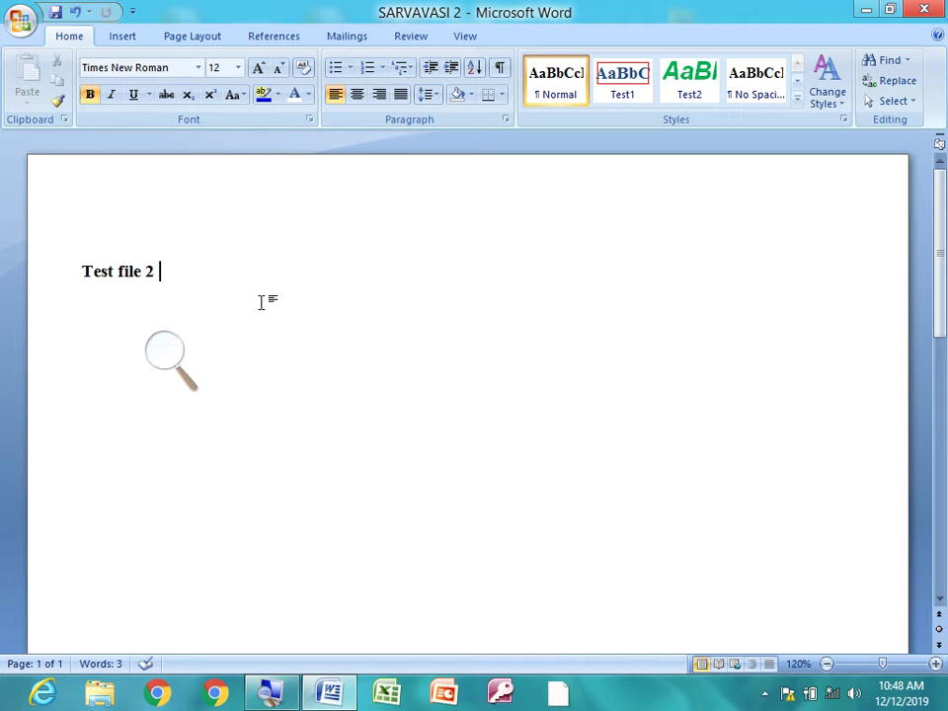
key(ctrl+w)
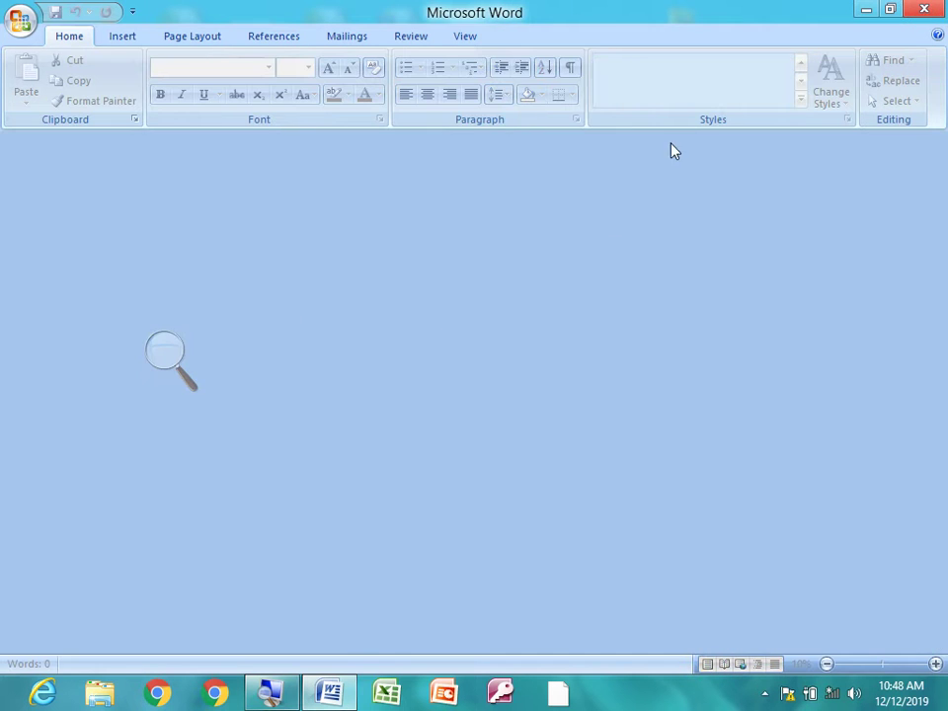
Start a Review comparison with SARVAVASI 1 chosen as the original document.
click(411, 40)
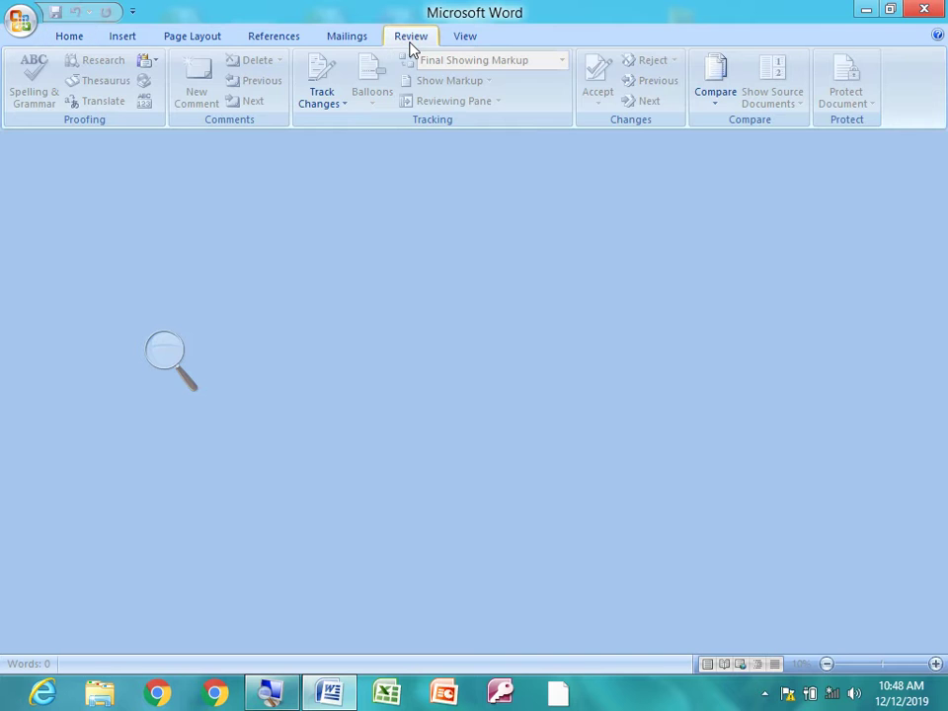
click(717, 103)
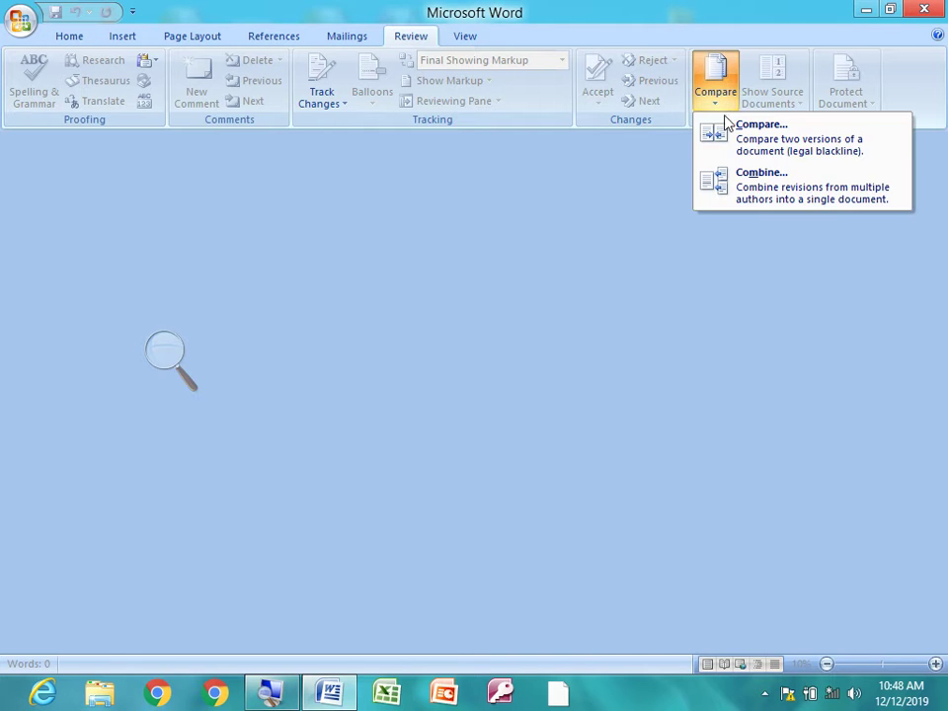
click(741, 138)
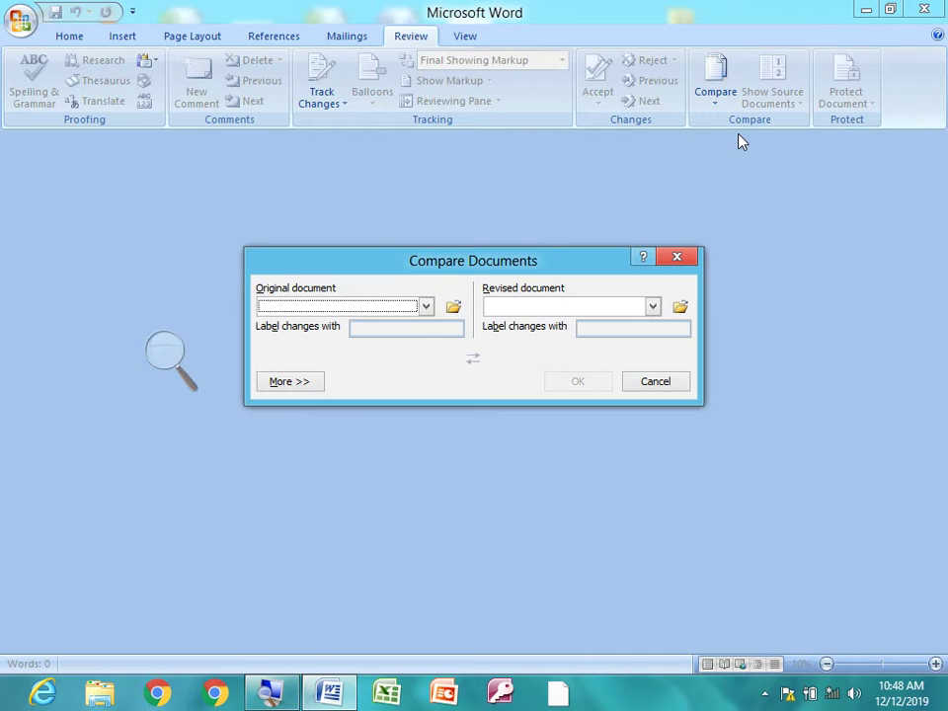
click(429, 308)
click(441, 311)
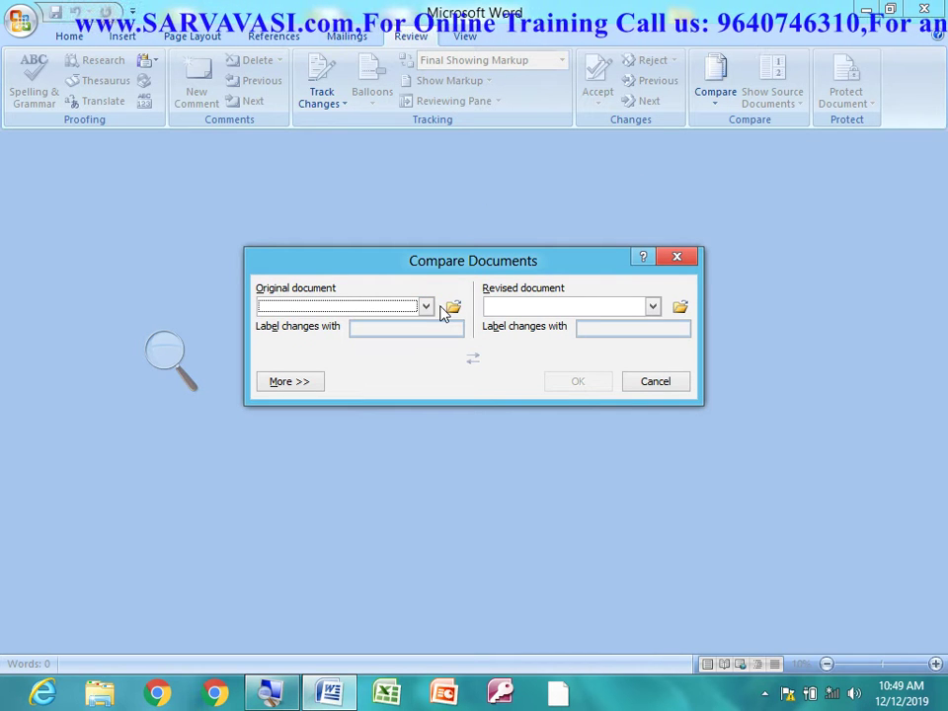
click(453, 309)
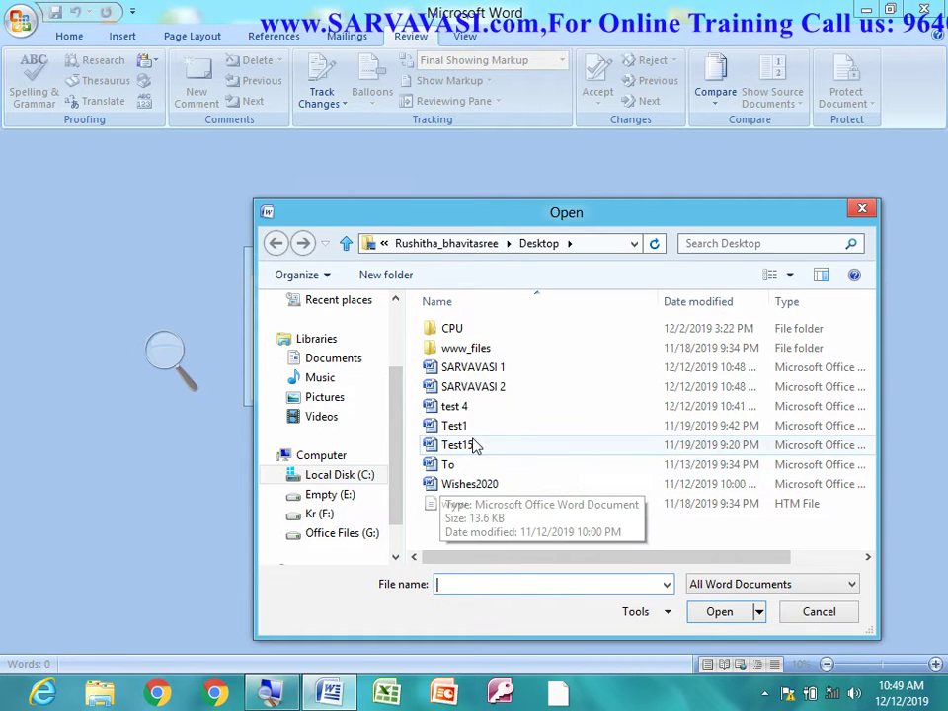
click(494, 367)
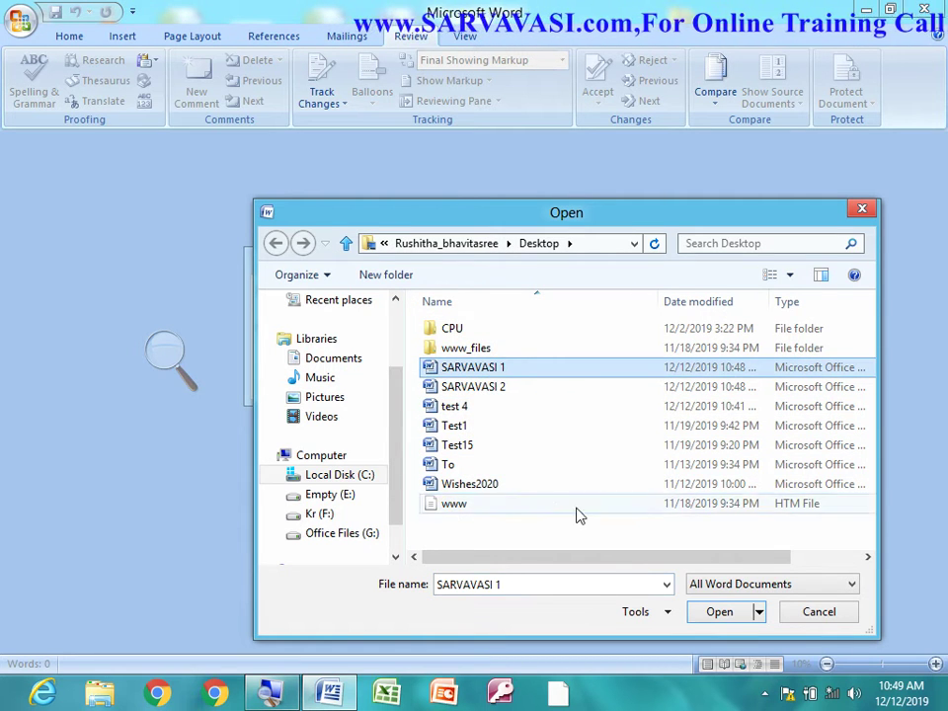
click(720, 612)
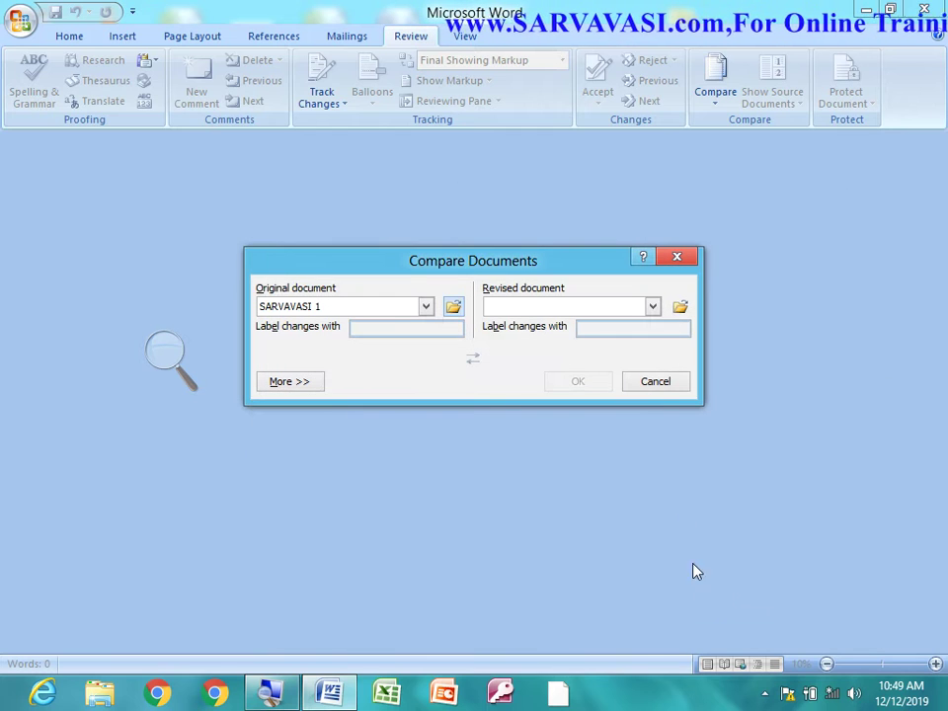
Pick SARVAVASI 2 as the revised document, expand the More settings, and run the comparison.
click(681, 307)
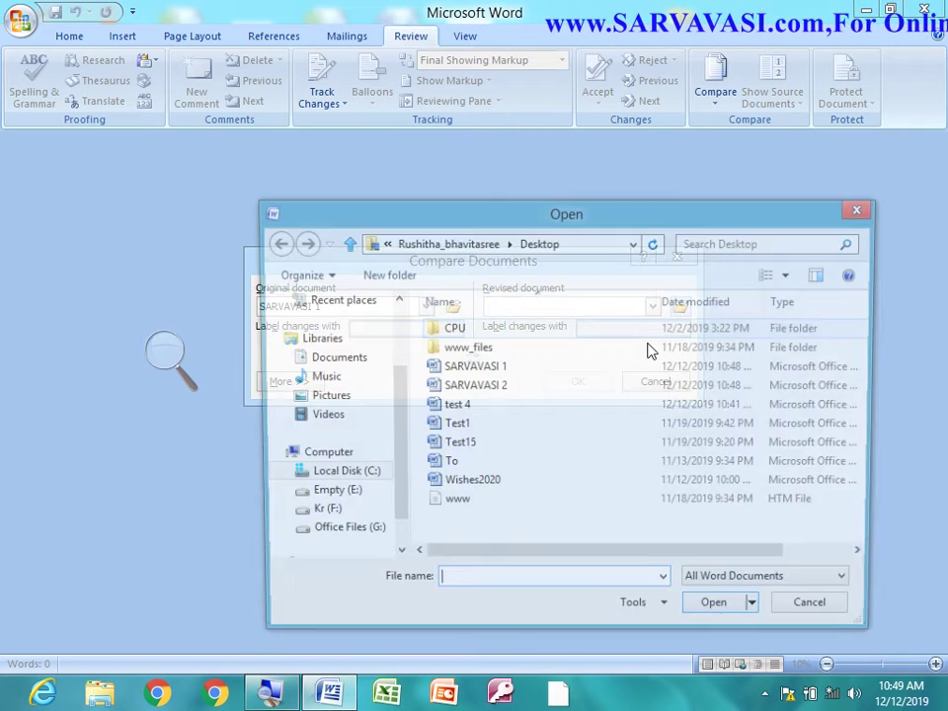
click(481, 388)
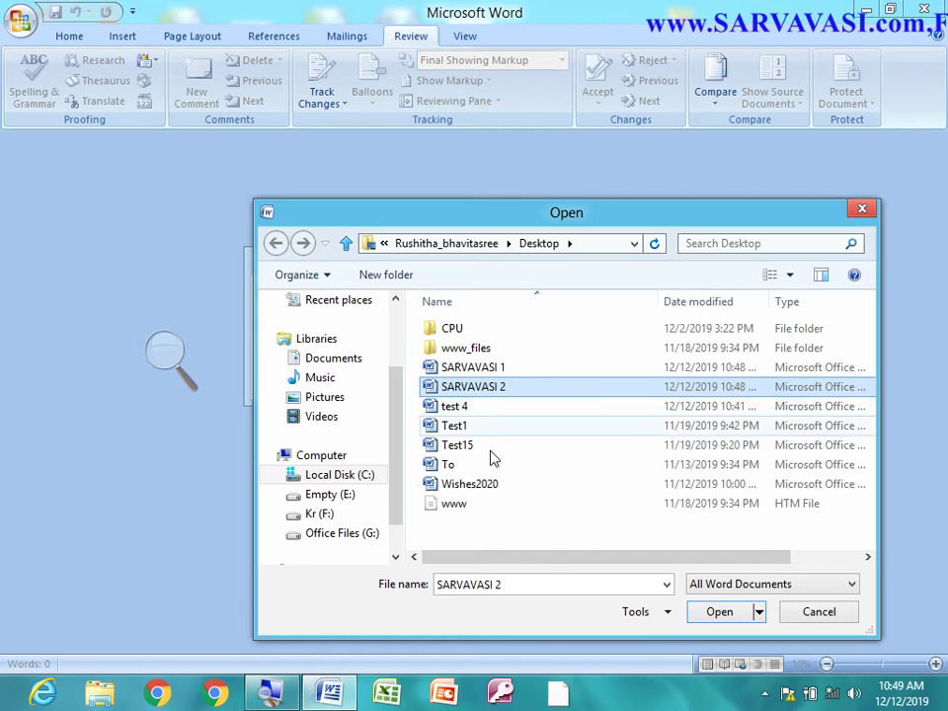
click(715, 618)
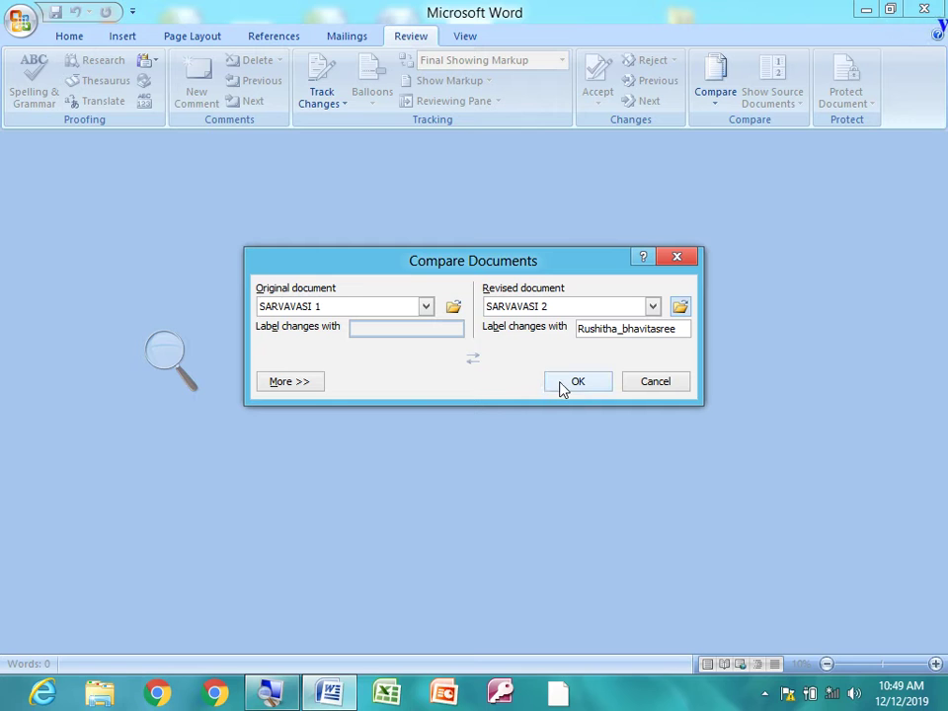
click(303, 387)
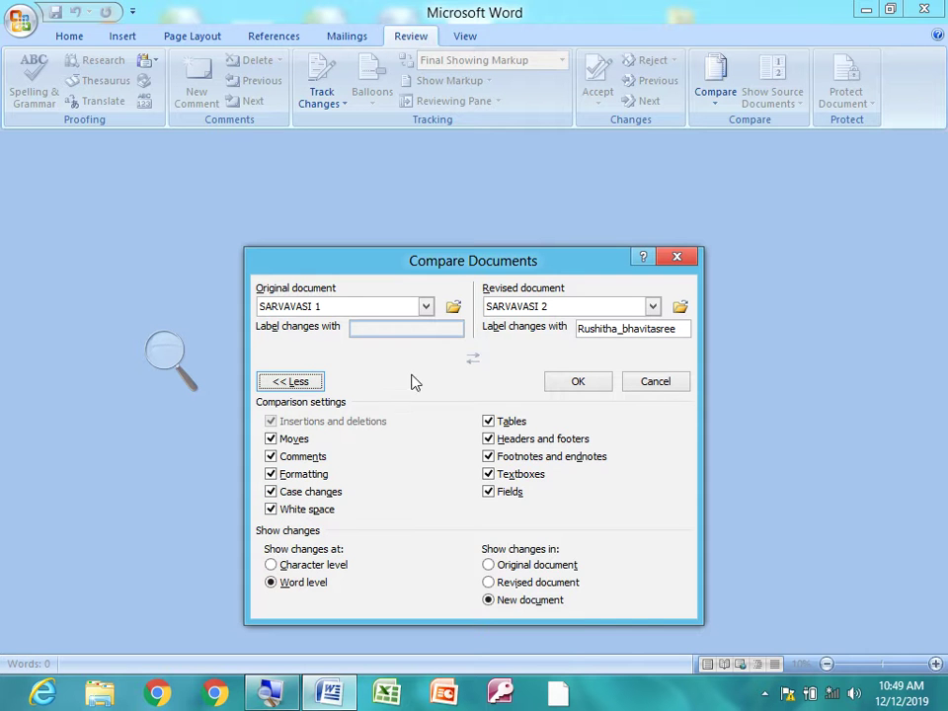
click(563, 385)
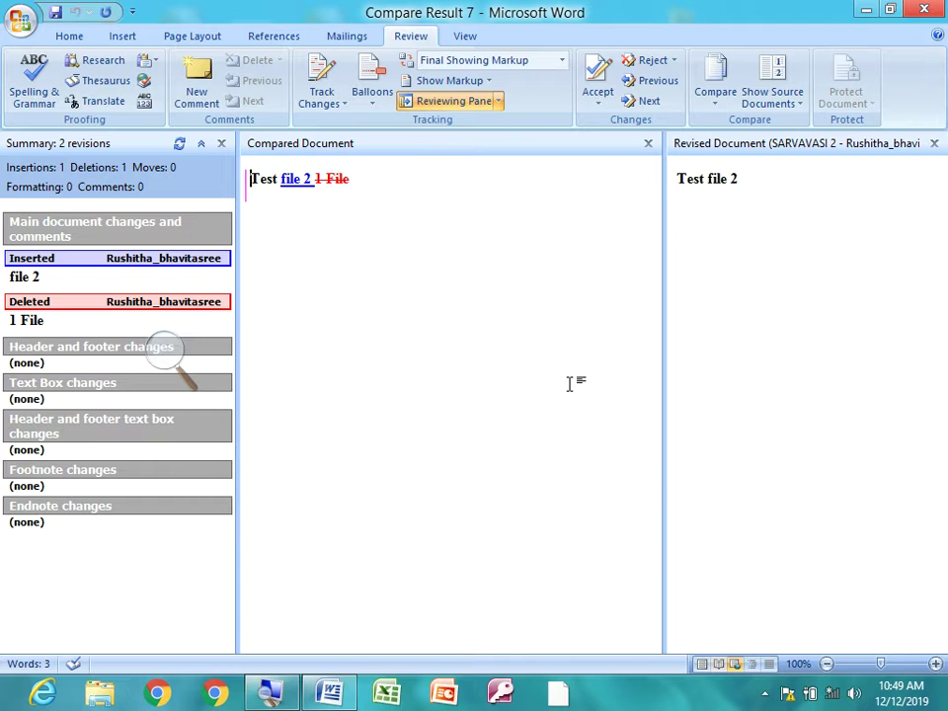
Select 'Test file 2' in the compared document, then click into the revised pane.
double_click(258, 179)
drag(284, 176, 314, 176)
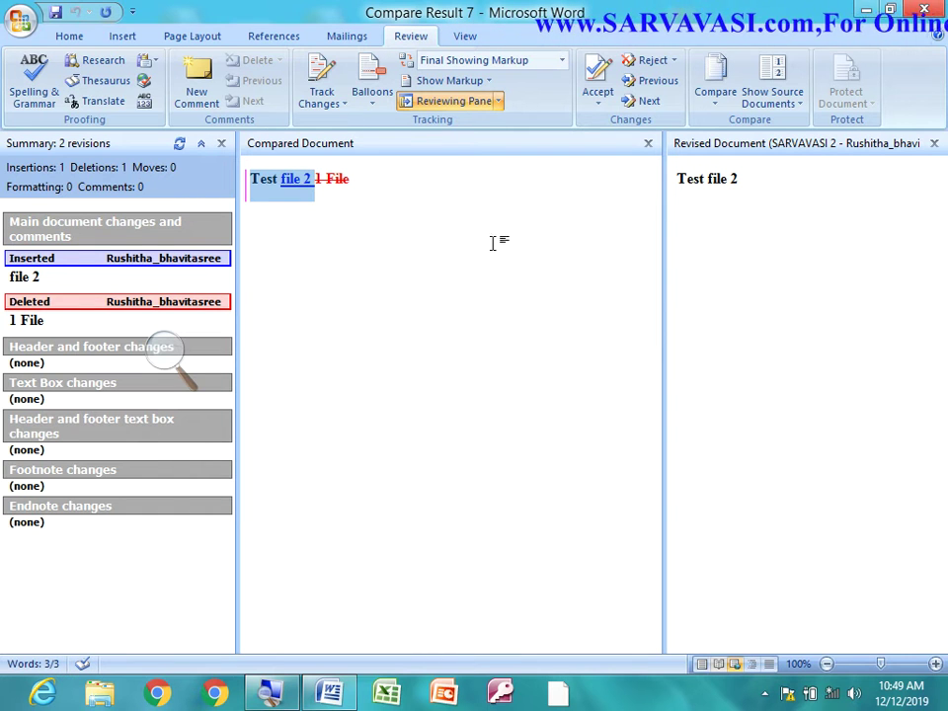
click(778, 364)
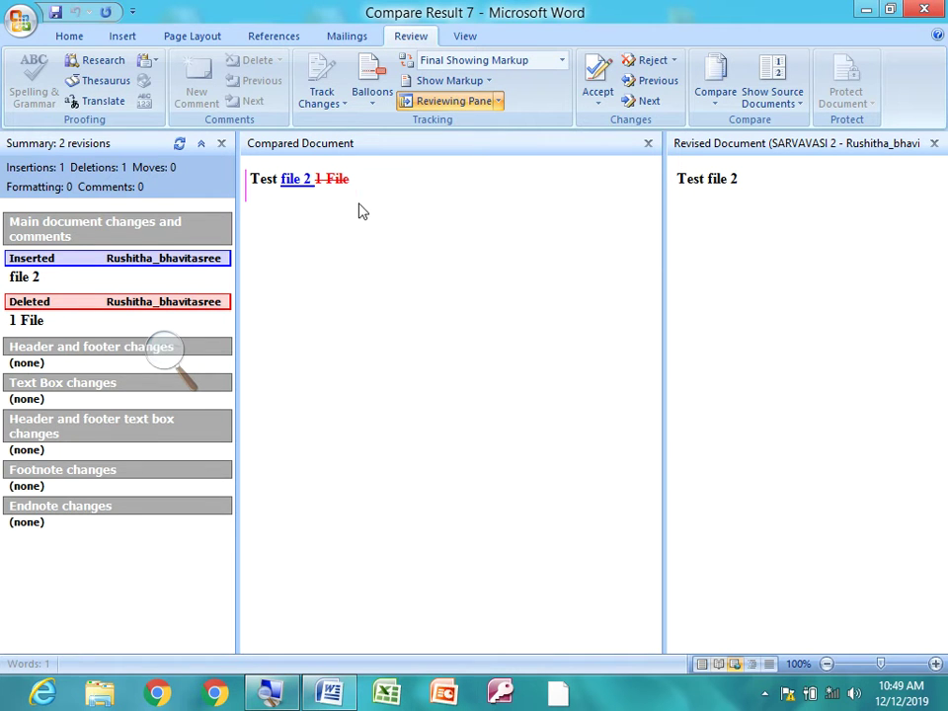
click(499, 100)
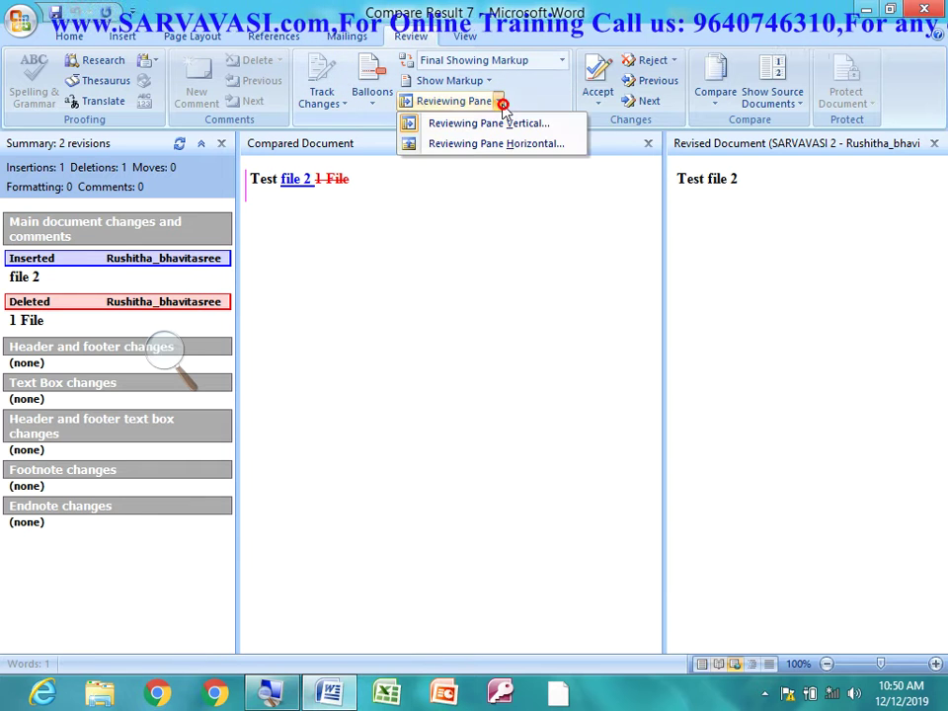
click(509, 145)
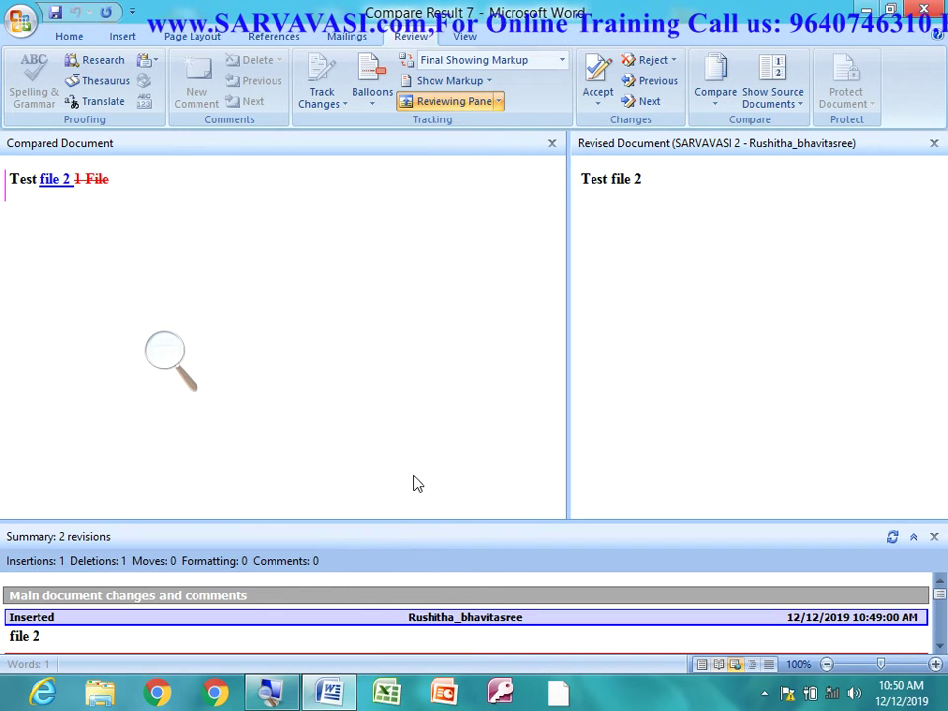
click(498, 101)
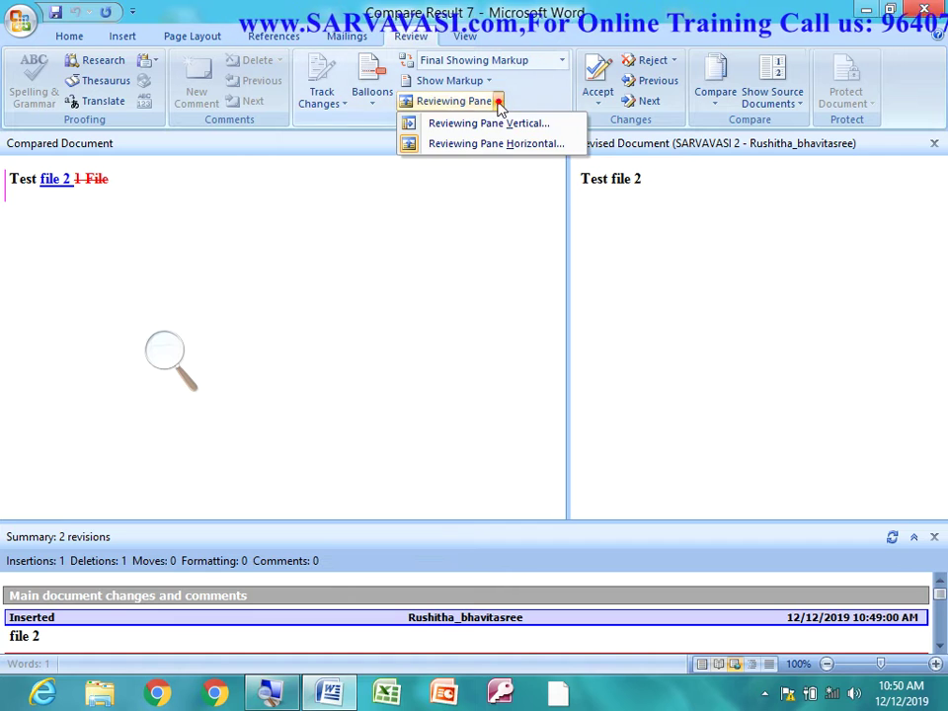
click(496, 123)
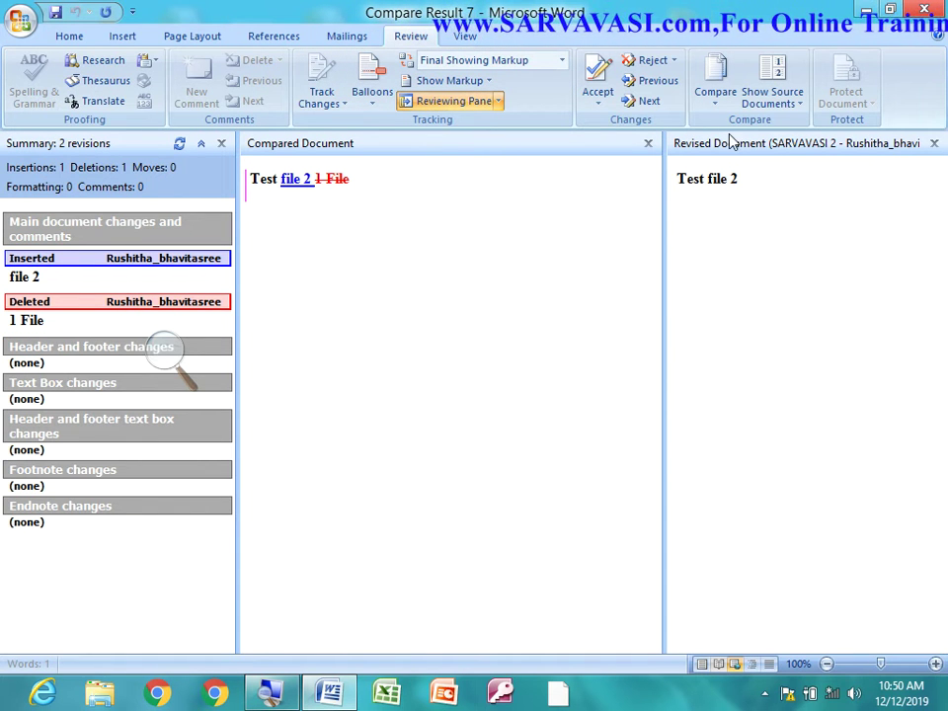
click(717, 98)
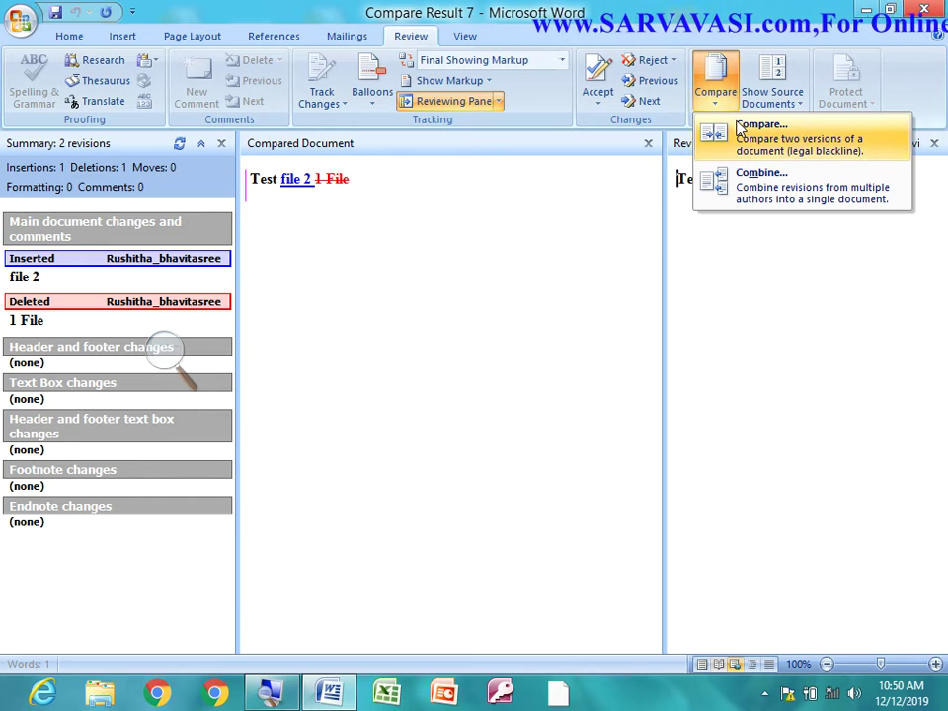
click(286, 201)
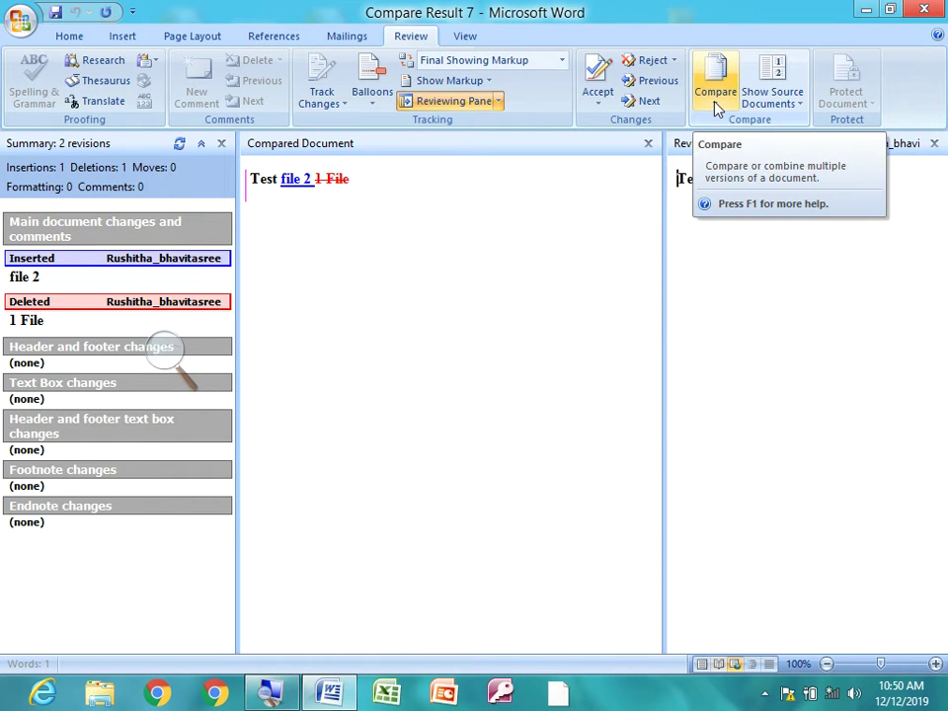
click(781, 109)
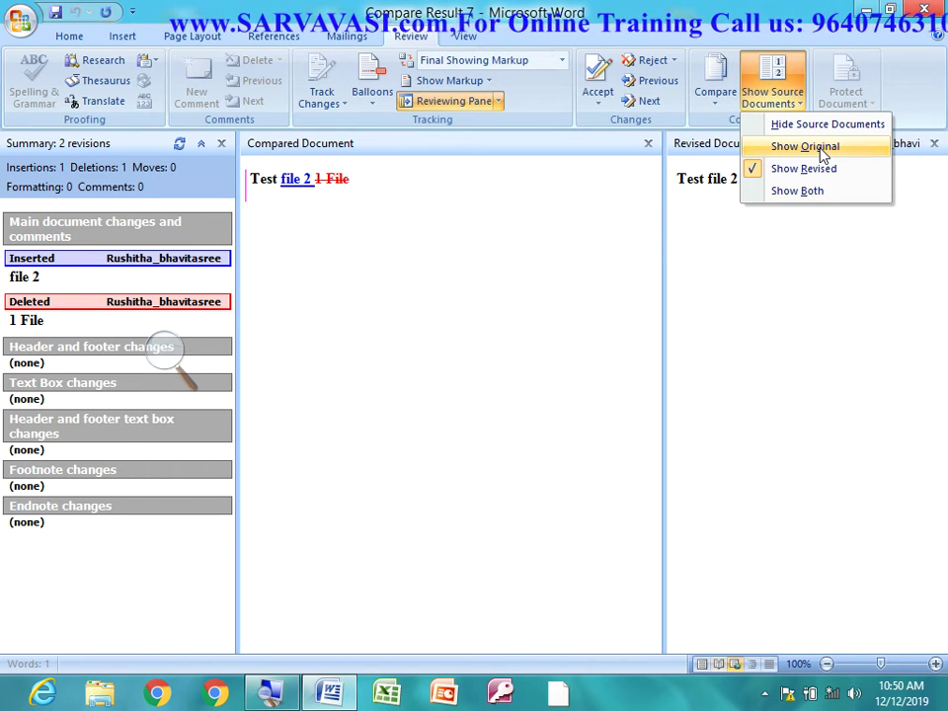
click(751, 332)
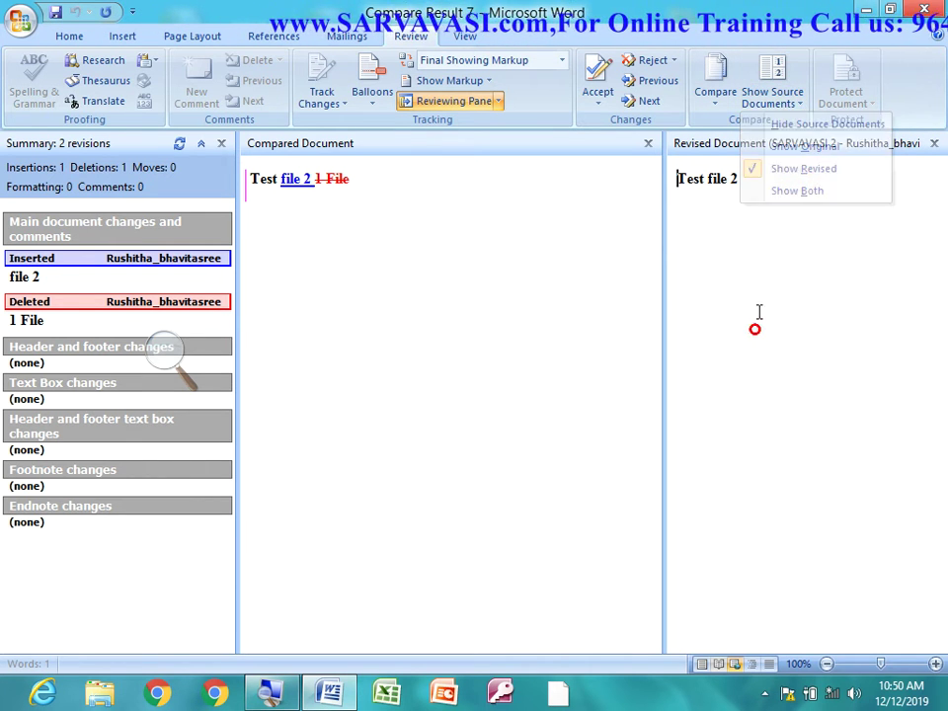
click(758, 99)
click(795, 146)
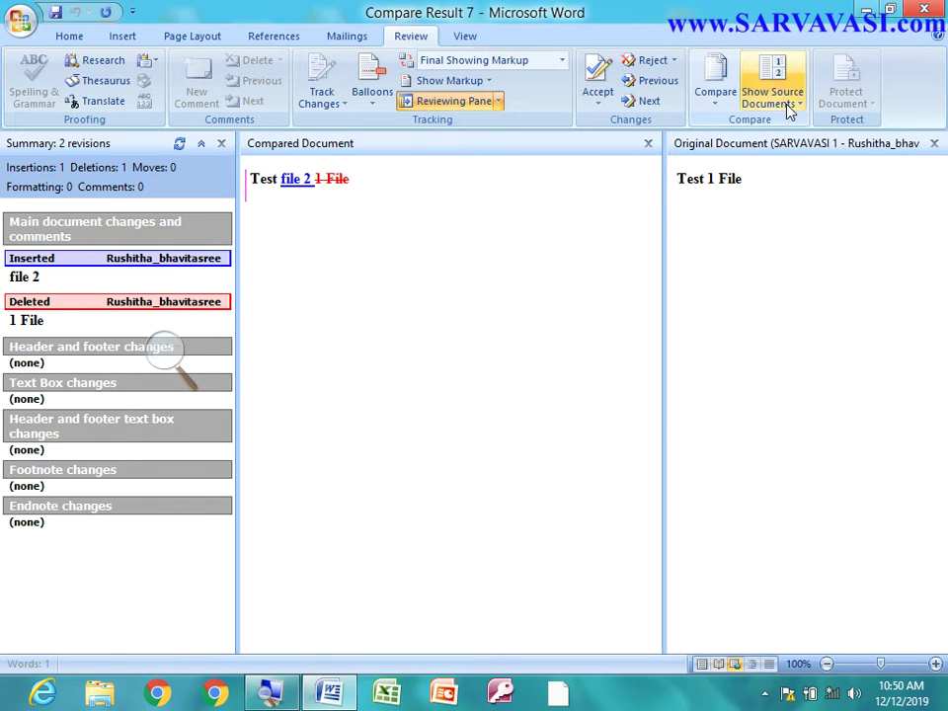
click(782, 103)
click(819, 170)
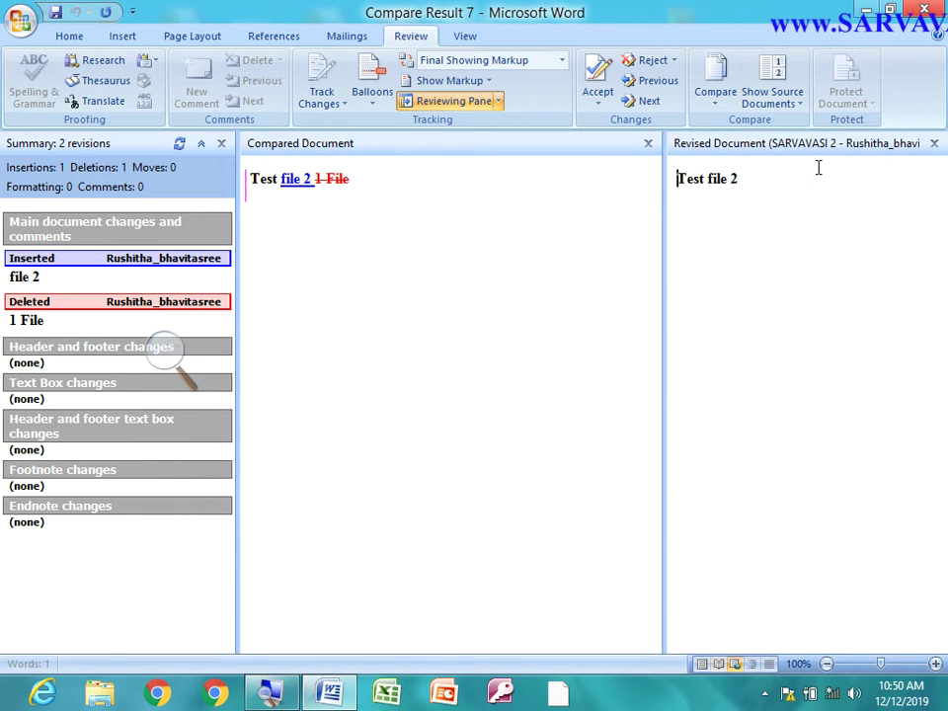
click(780, 98)
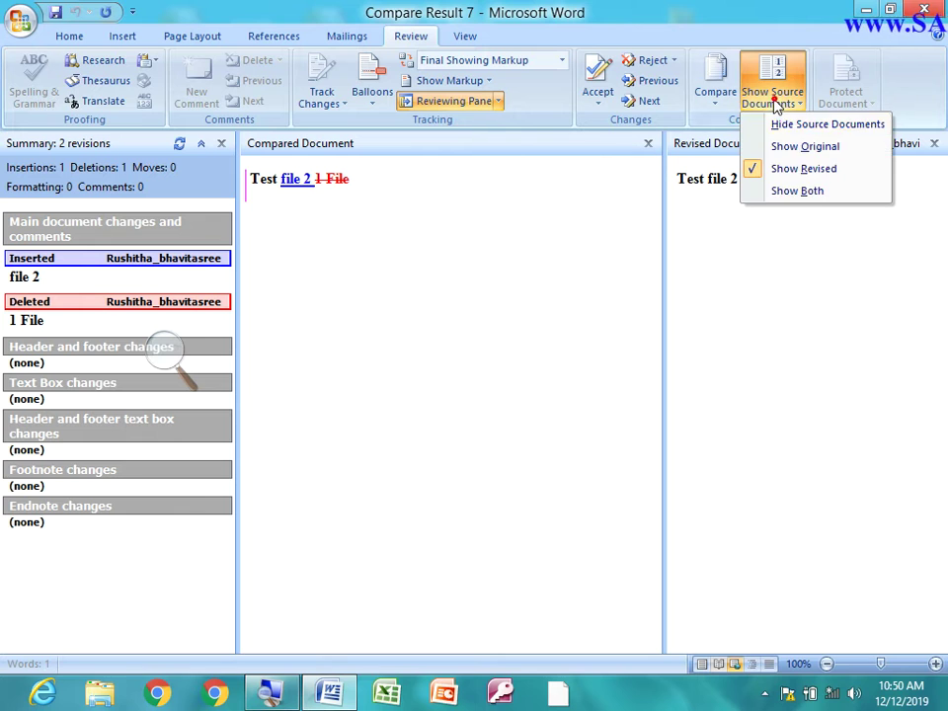
click(816, 198)
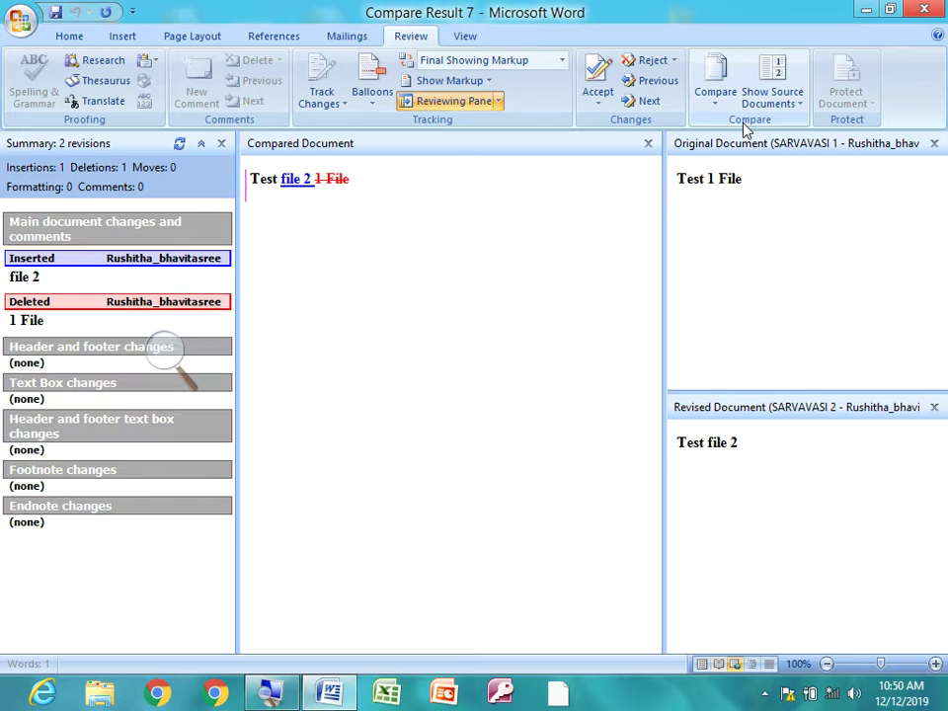
click(935, 143)
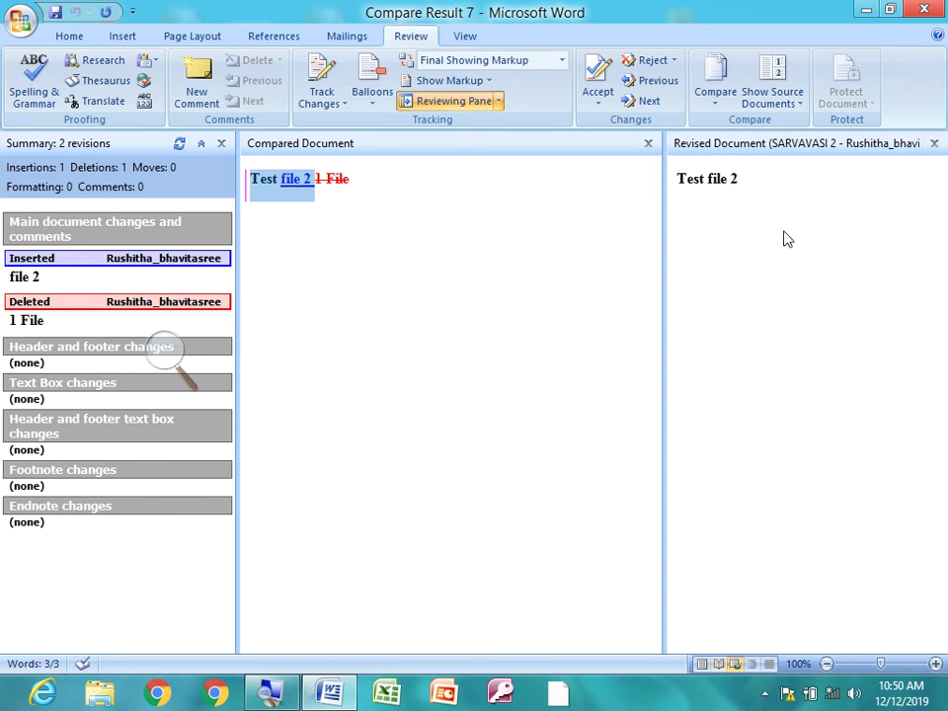
key(ctrl+w)
Close Compare Result 7 without saving and bring up the Compare dropdown.
click(501, 396)
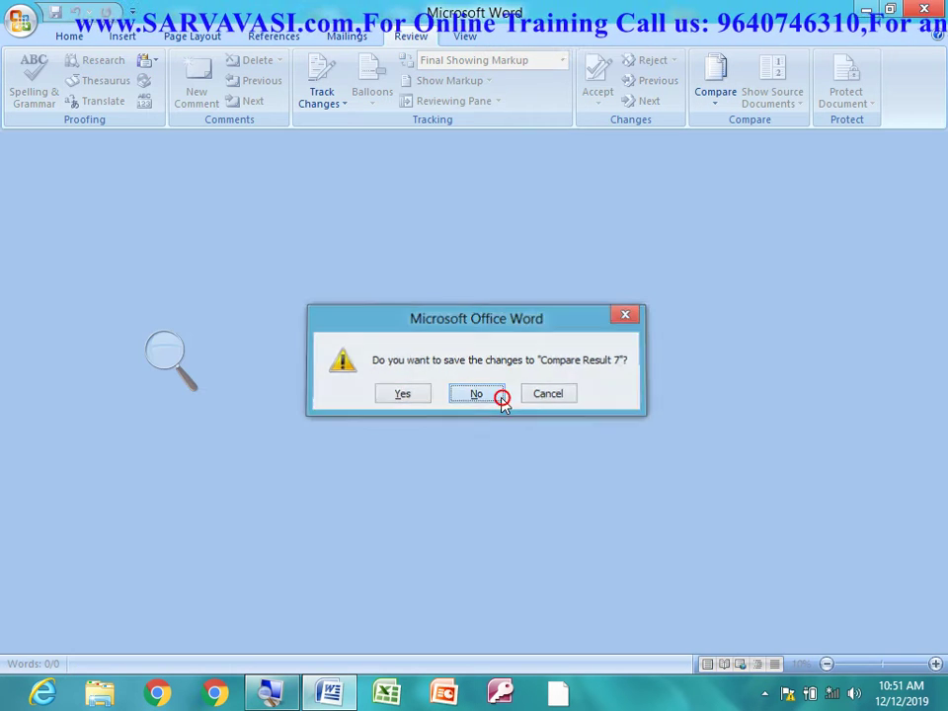
click(715, 94)
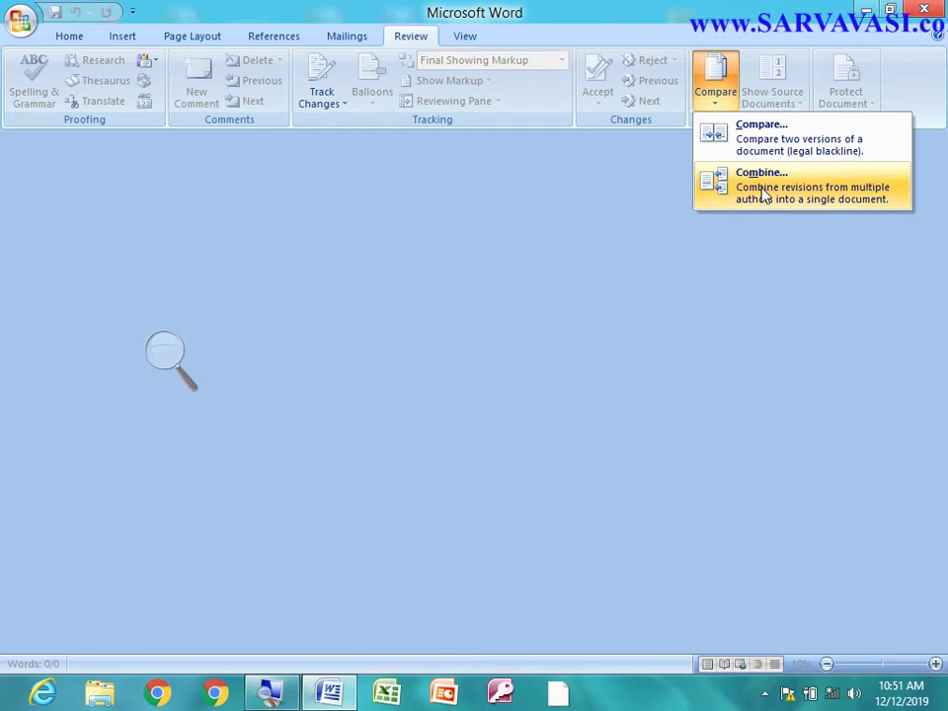
Combine SARVAVASI 1 (original) with SARVAVASI 2 (revised) into Combine Result 10.
click(763, 194)
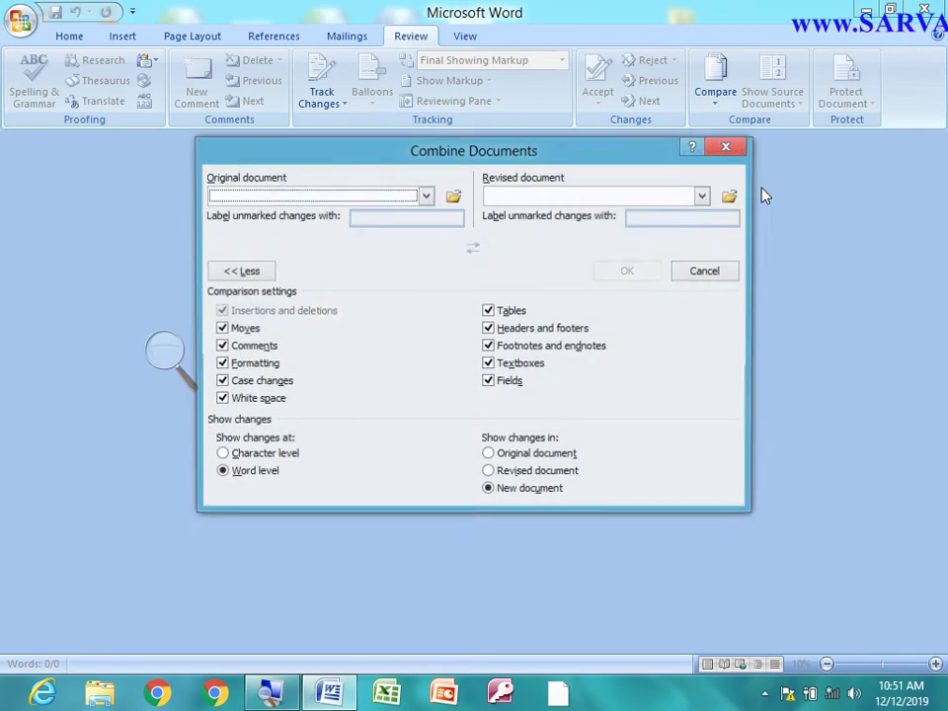
click(453, 199)
click(424, 336)
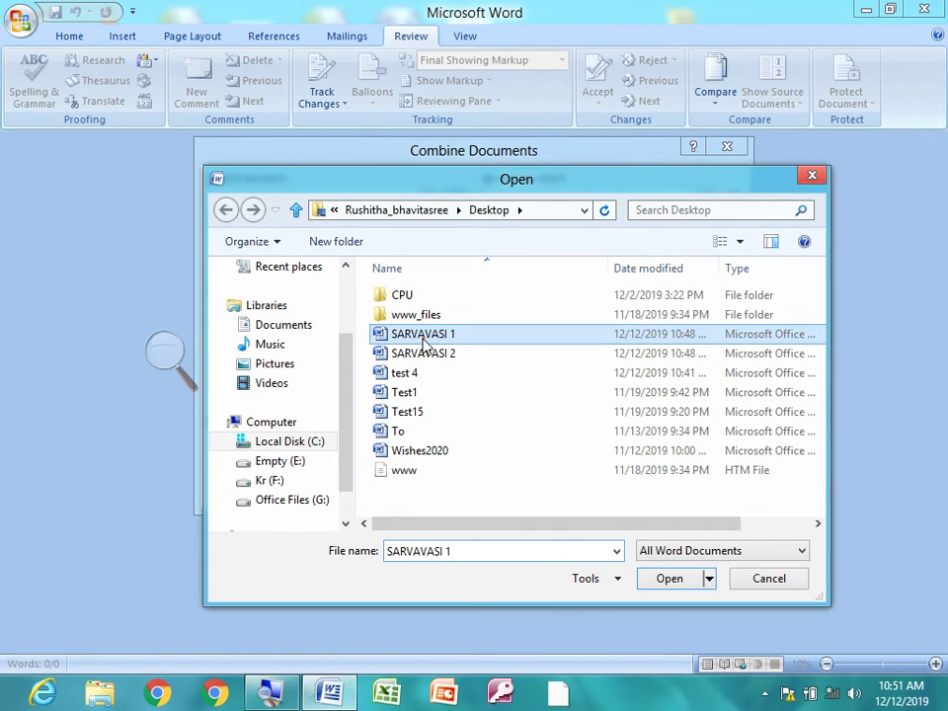
click(678, 584)
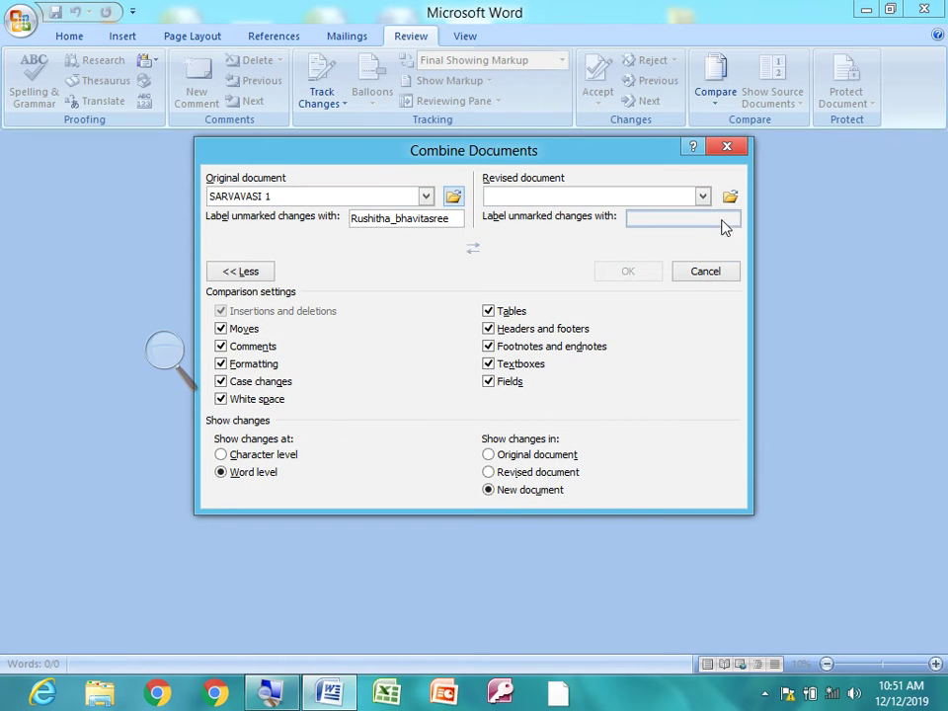
click(731, 197)
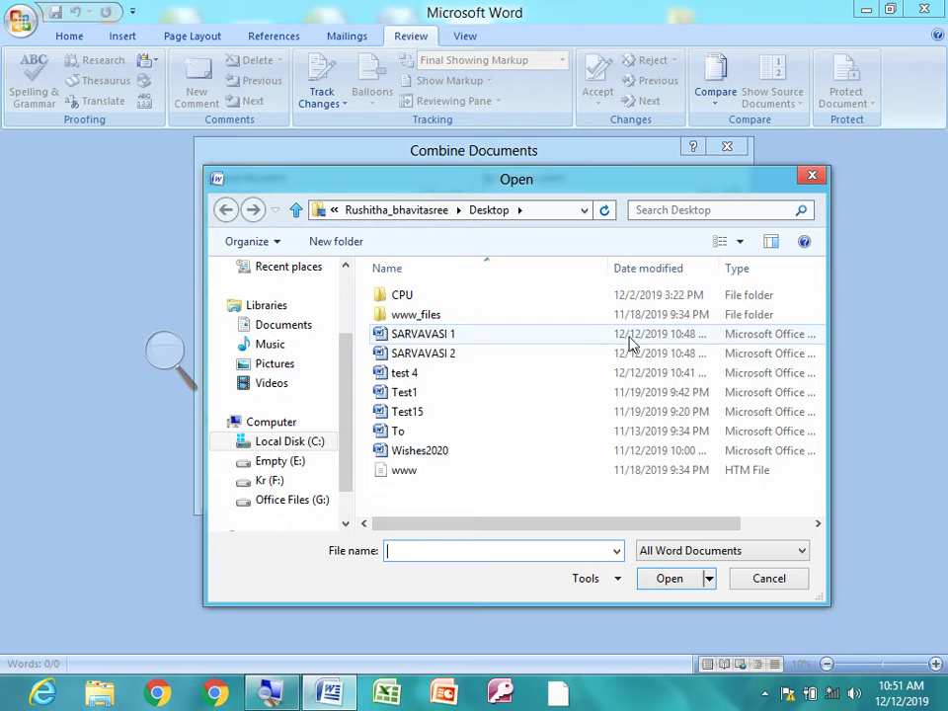
click(467, 355)
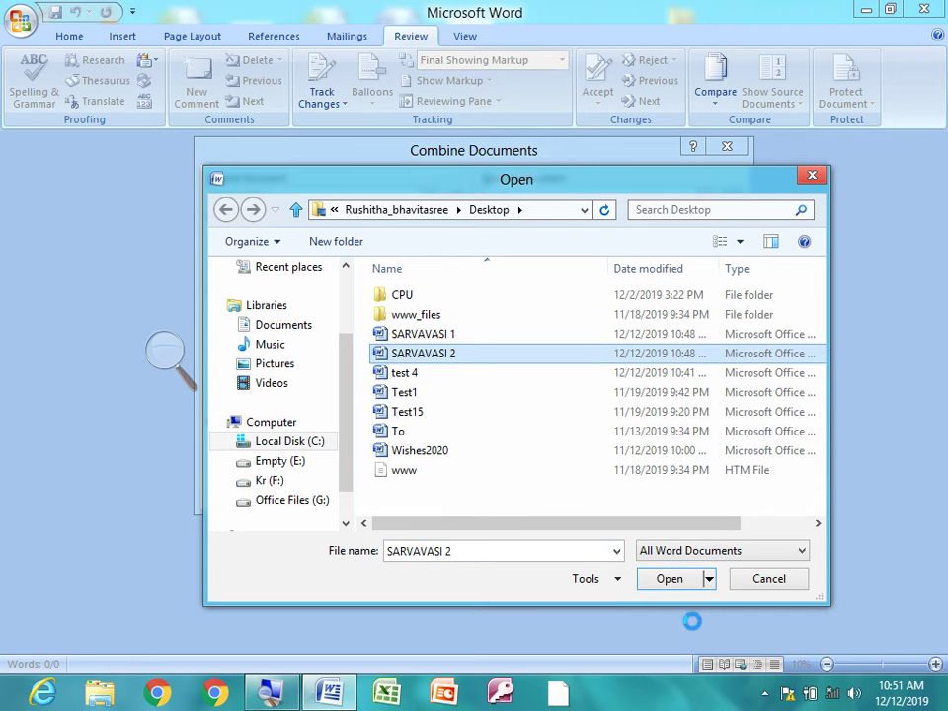
click(673, 580)
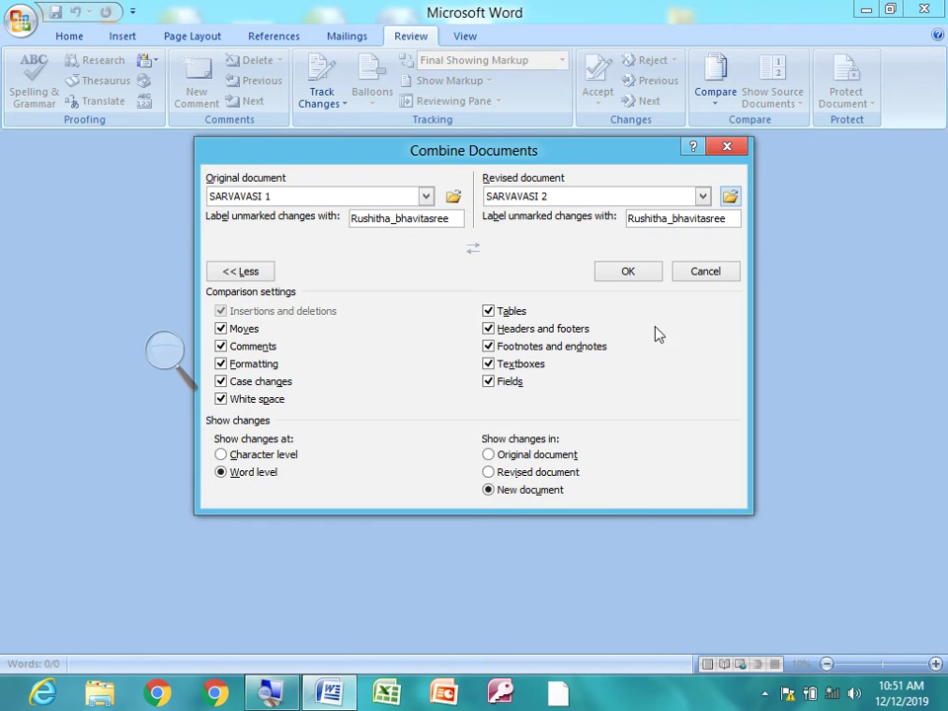
click(628, 273)
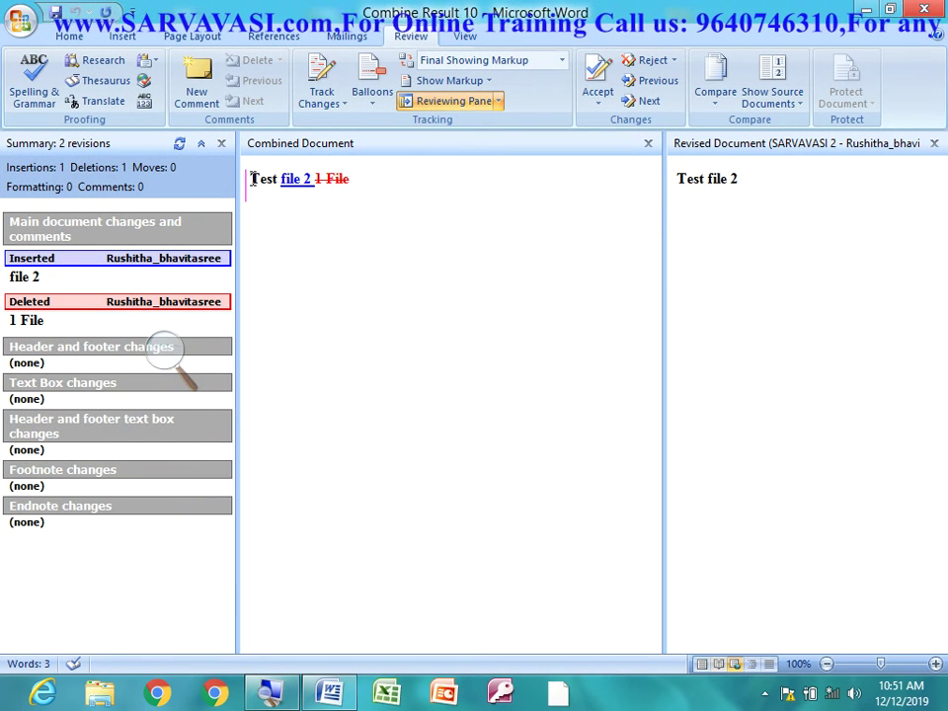
Show both sources beside the combined text, with the 'Test 1 File' line selected in SARVAVASI 1.
drag(250, 179, 378, 177)
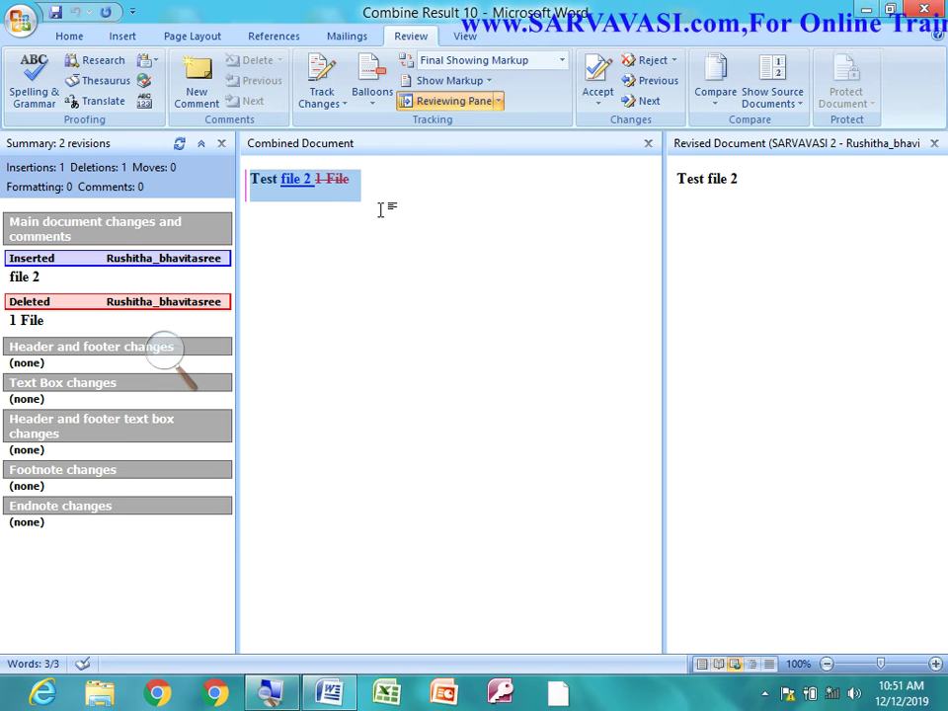
click(771, 99)
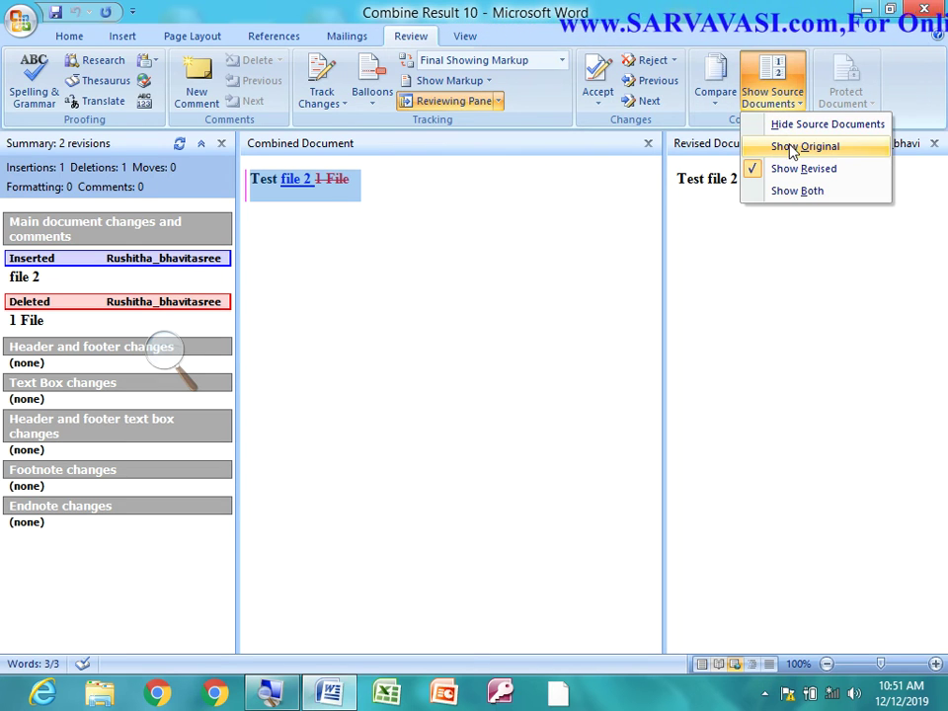
click(799, 192)
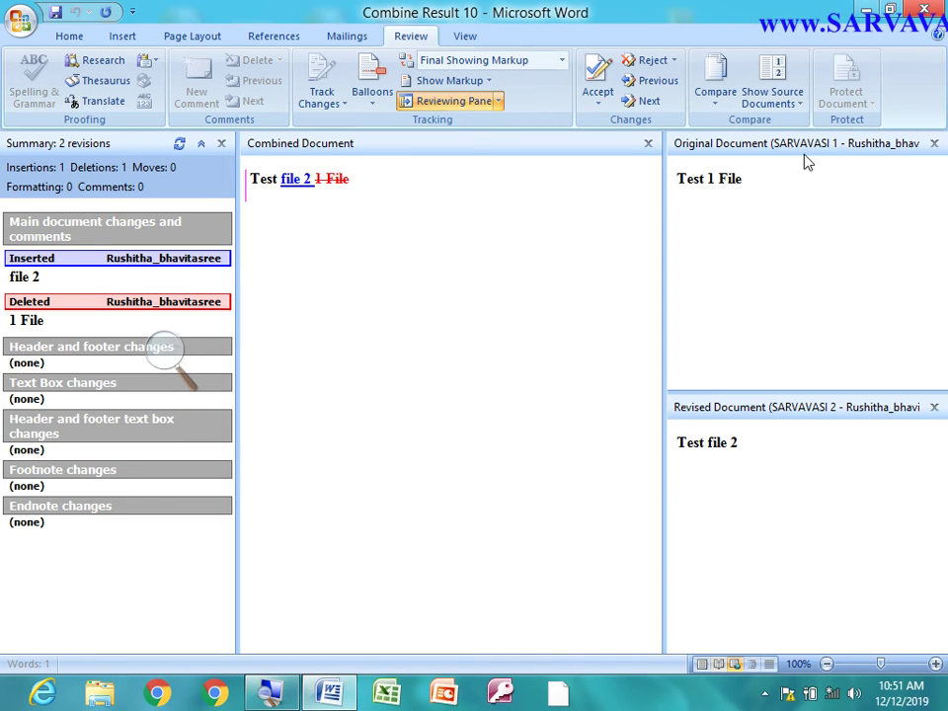
drag(702, 180, 749, 178)
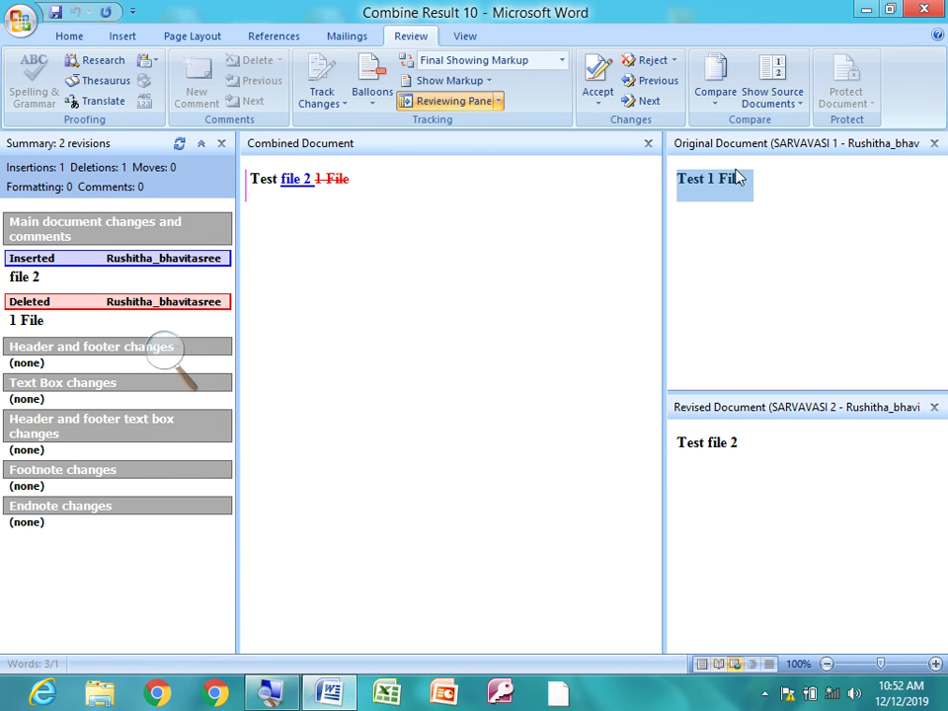
click(715, 97)
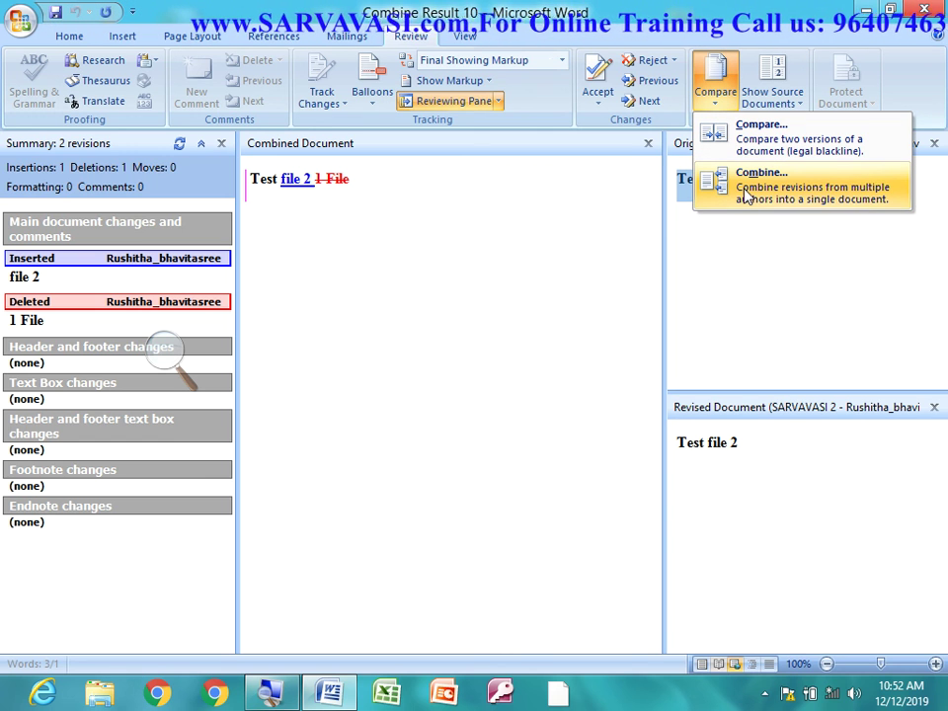
click(516, 296)
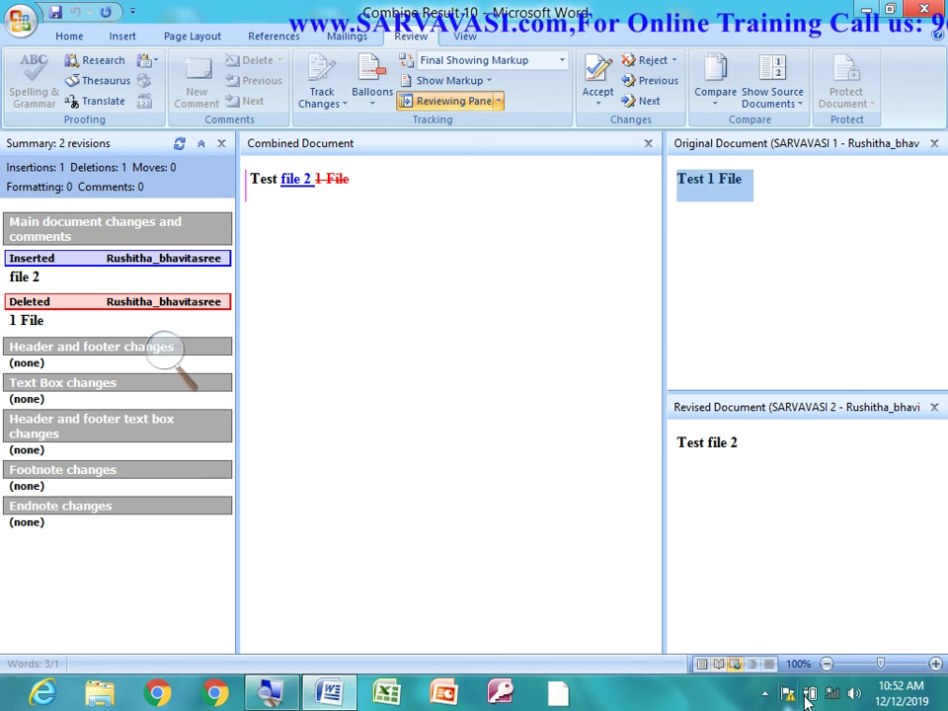
click(763, 697)
right_click(763, 599)
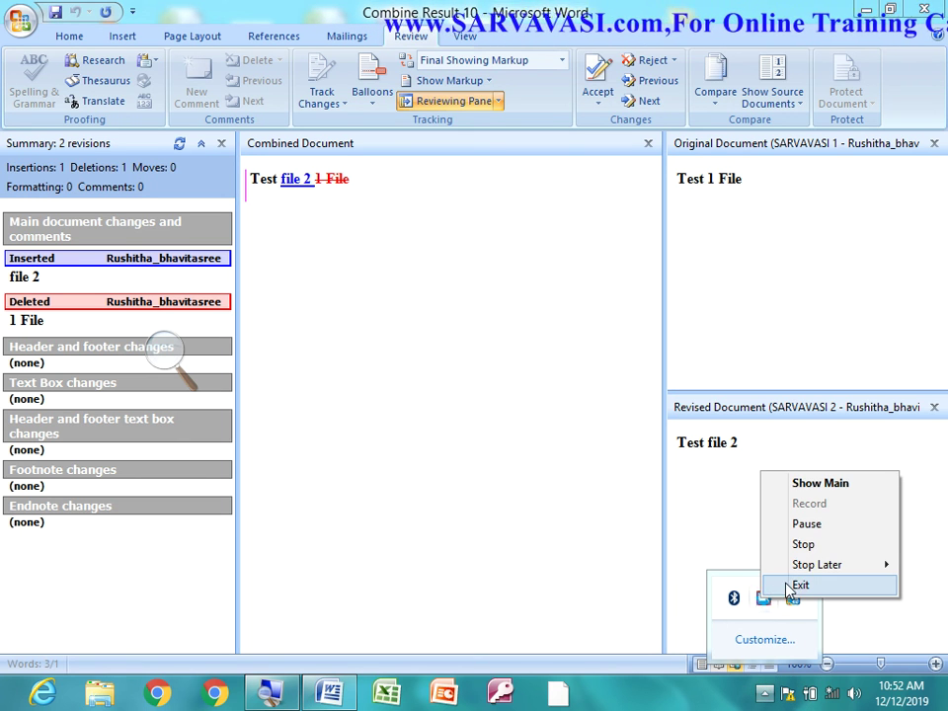
triple_click(592, 233)
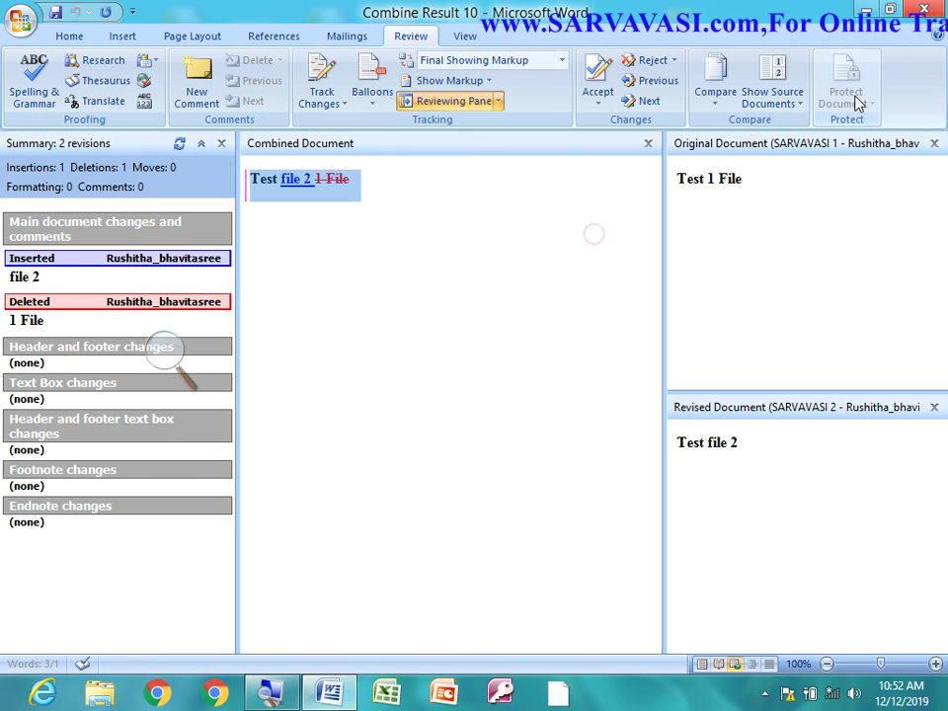
click(763, 695)
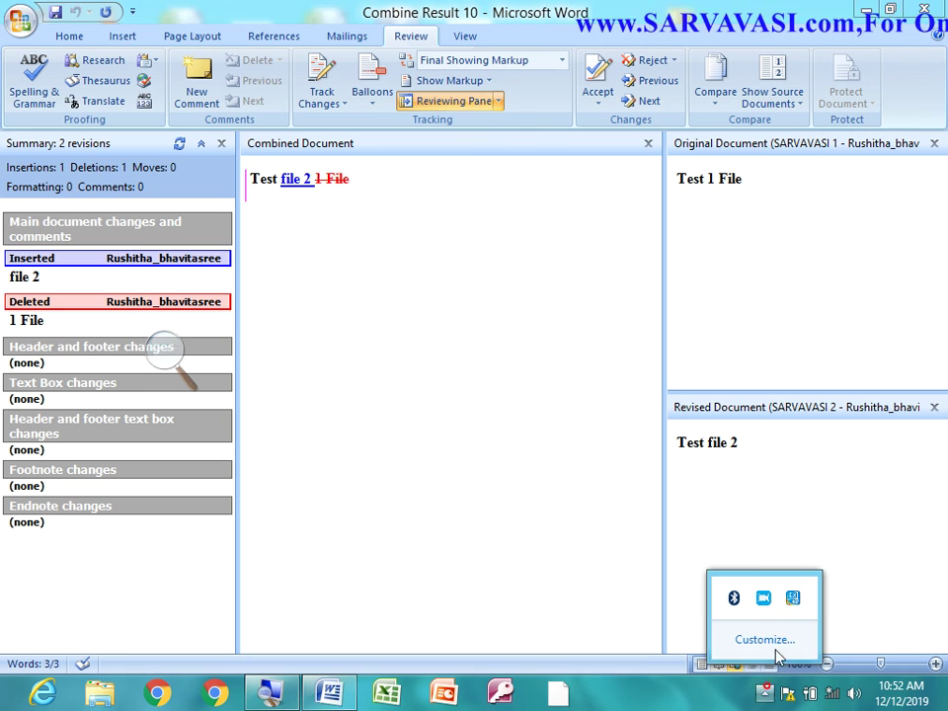